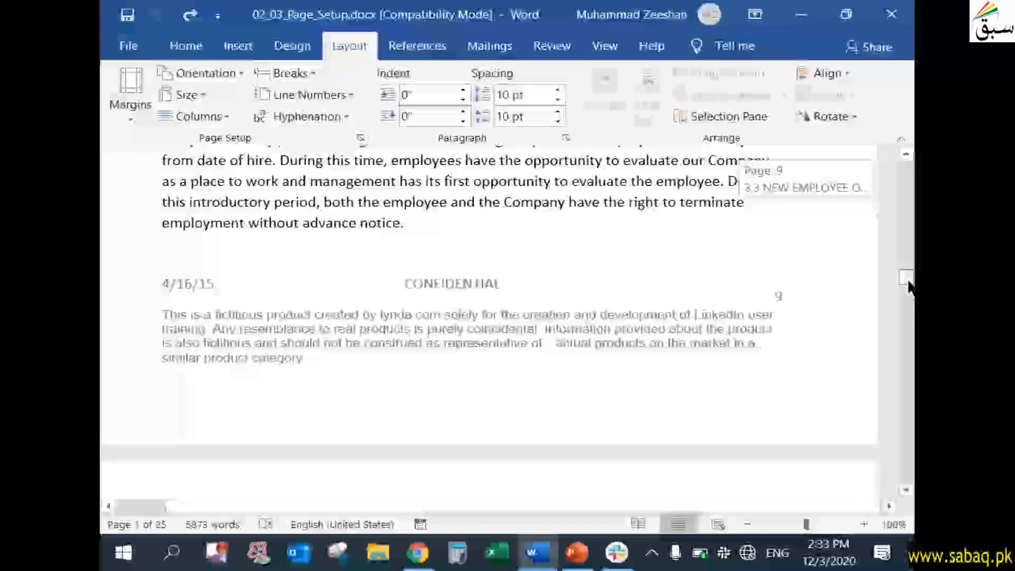
Step: Examine the cover page with The Landon Hotel logo and the story page that follows it
left_click_drag(908, 289, 906, 158)
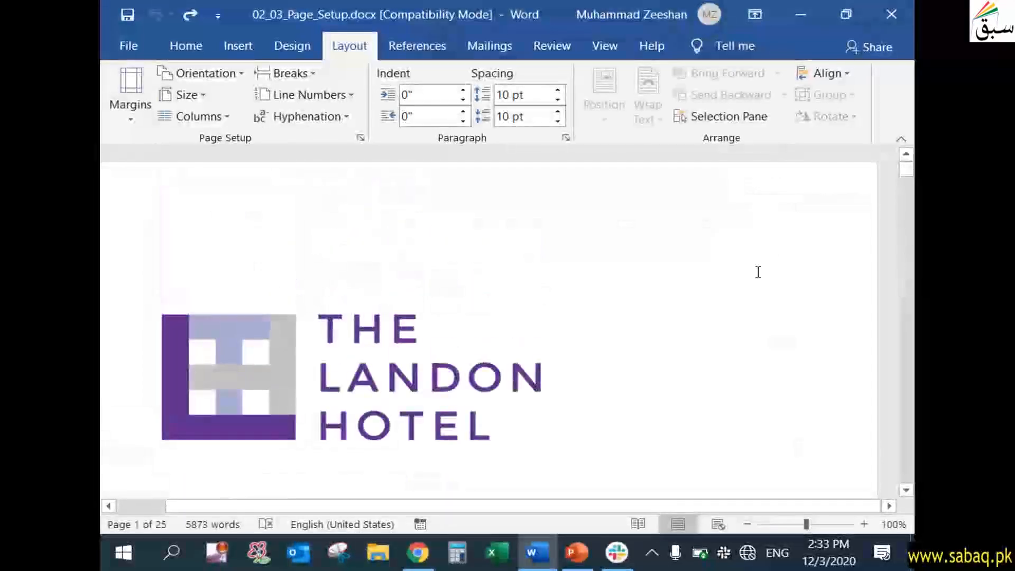
left_click(186, 45)
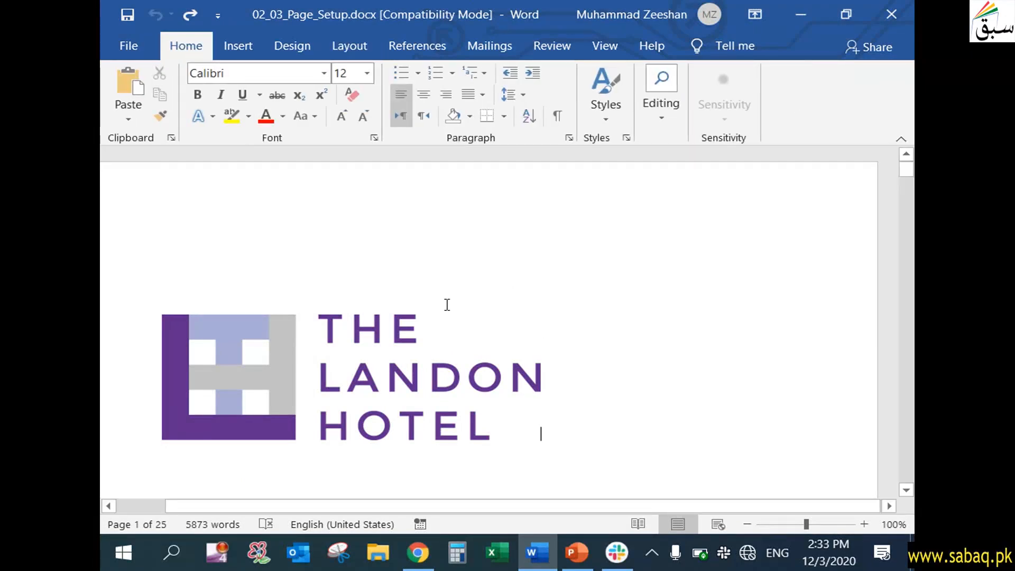
left_click(494, 319)
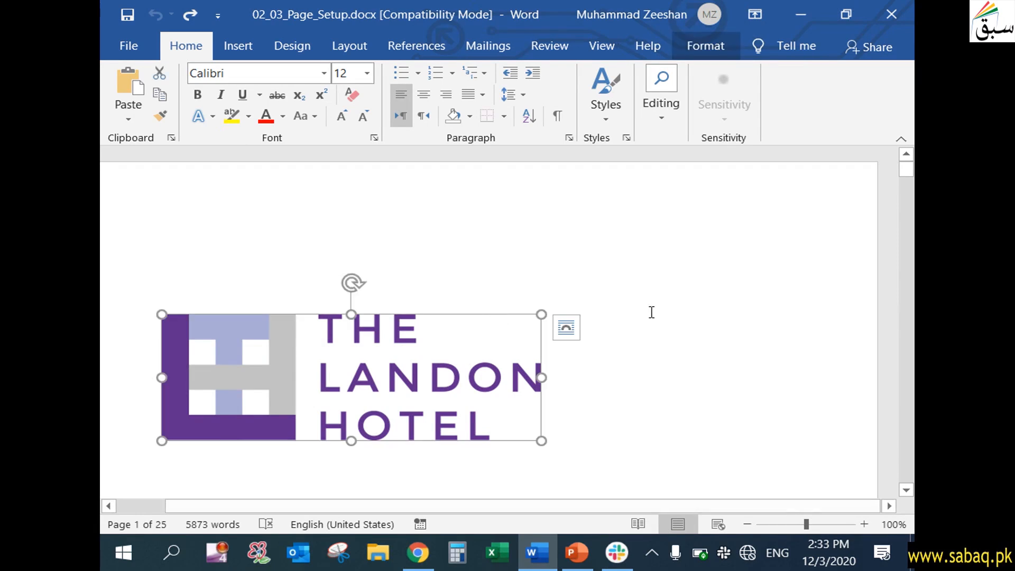
left_click(671, 326)
scroll(676, 370, "down", 2)
scroll(675, 398, "down", 12)
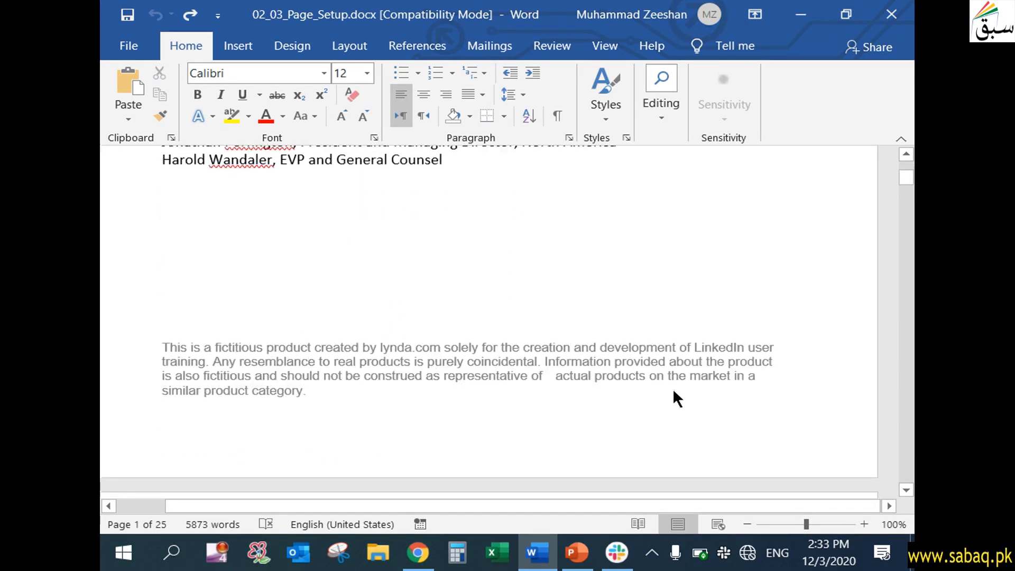
scroll(212, 284, "up", 2)
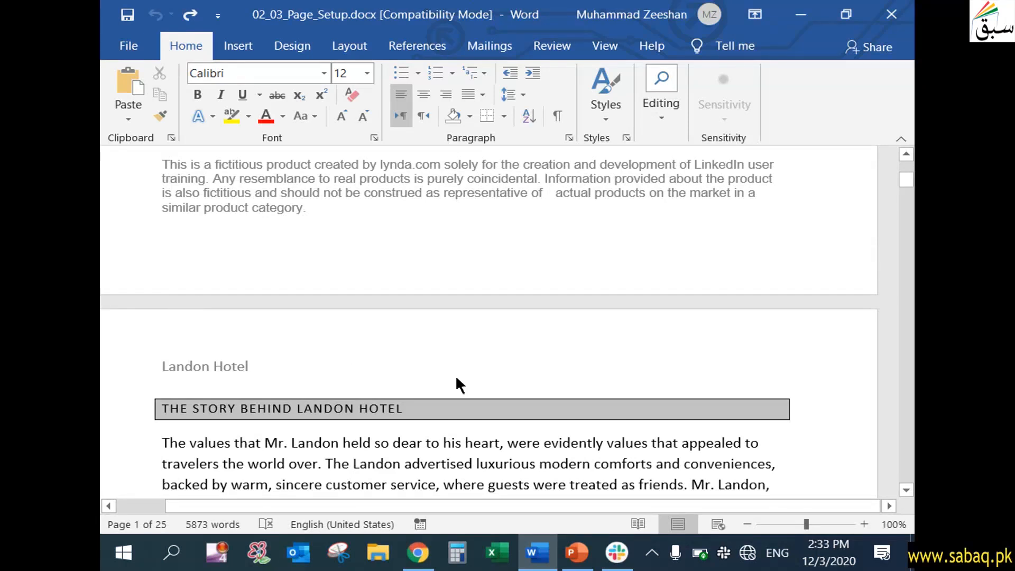
scroll(432, 451, "down", 3)
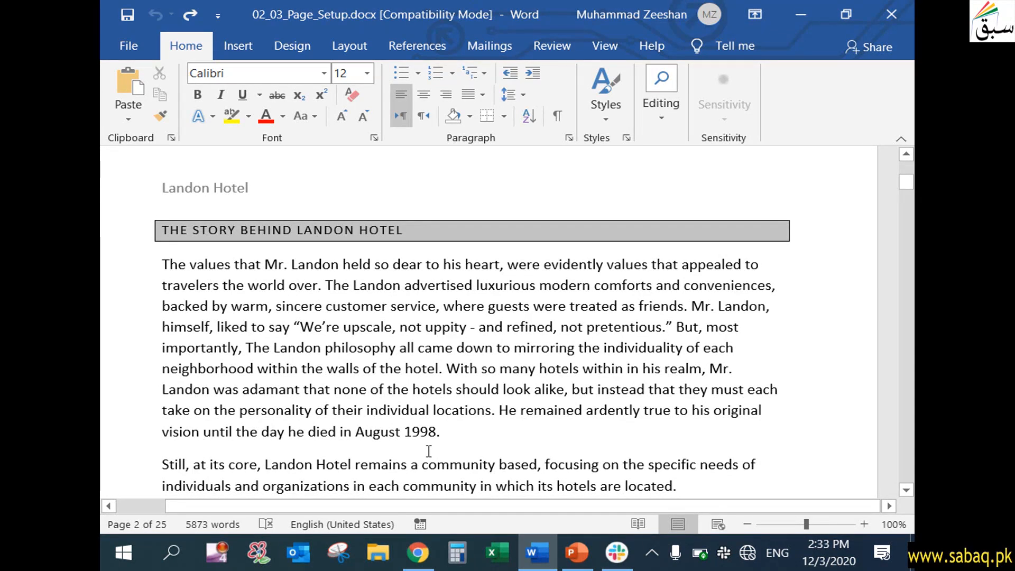
scroll(535, 366, "up", 10)
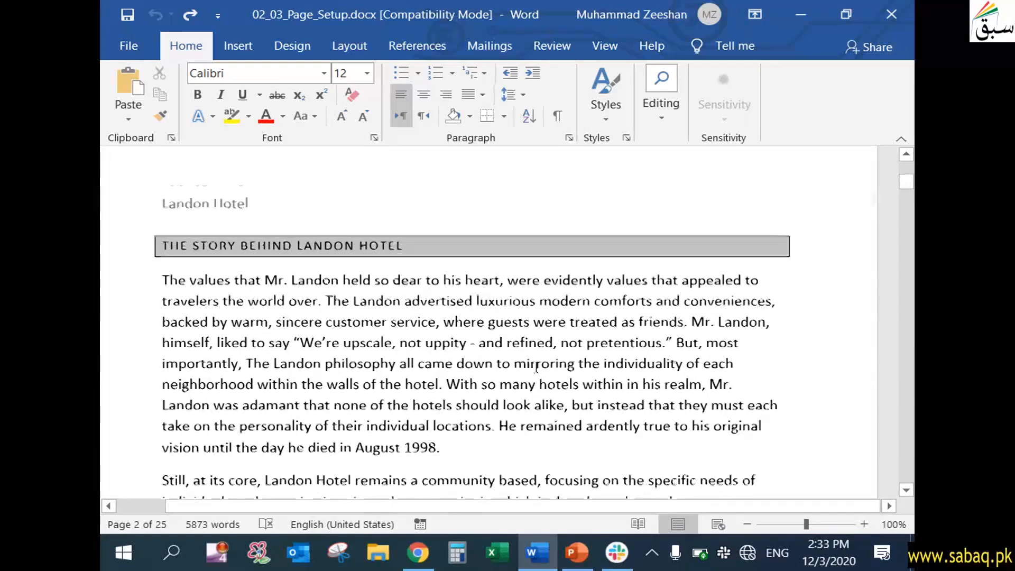
scroll(536, 366, "up", 5)
scroll(536, 366, "down", 5)
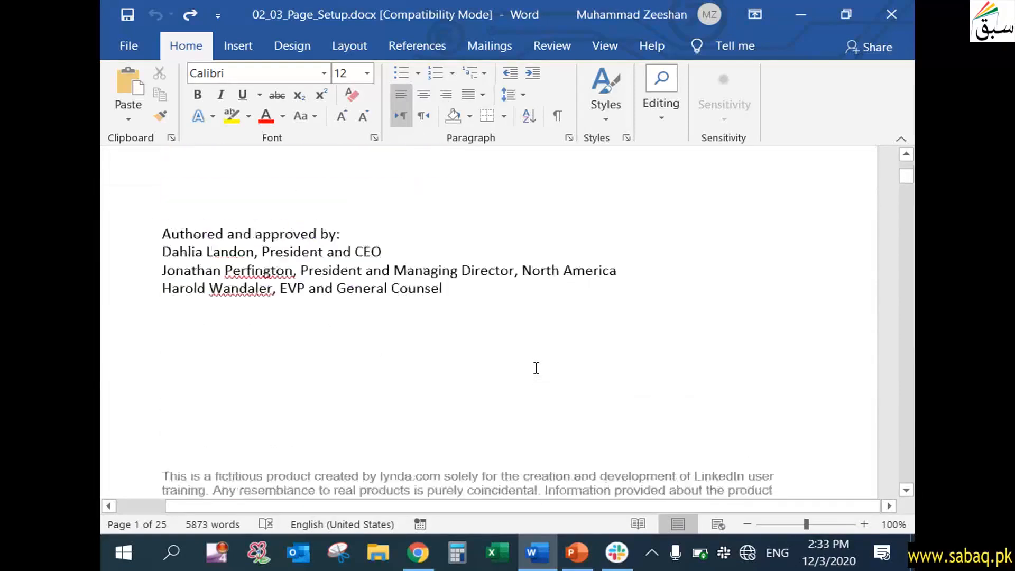
scroll(536, 366, "up", 5)
scroll(536, 366, "down", 12)
scroll(535, 369, "down", 6)
scroll(422, 308, "up", 2)
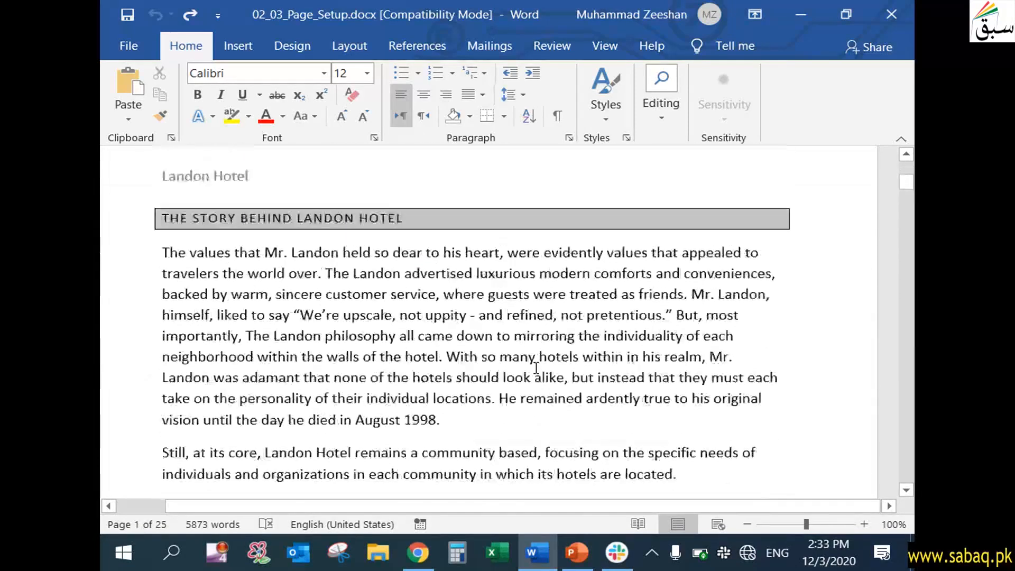
Step: Place the cursor in the "The Story Behind Landon Hotel" heading and review the available page margin presets
left_click(425, 275)
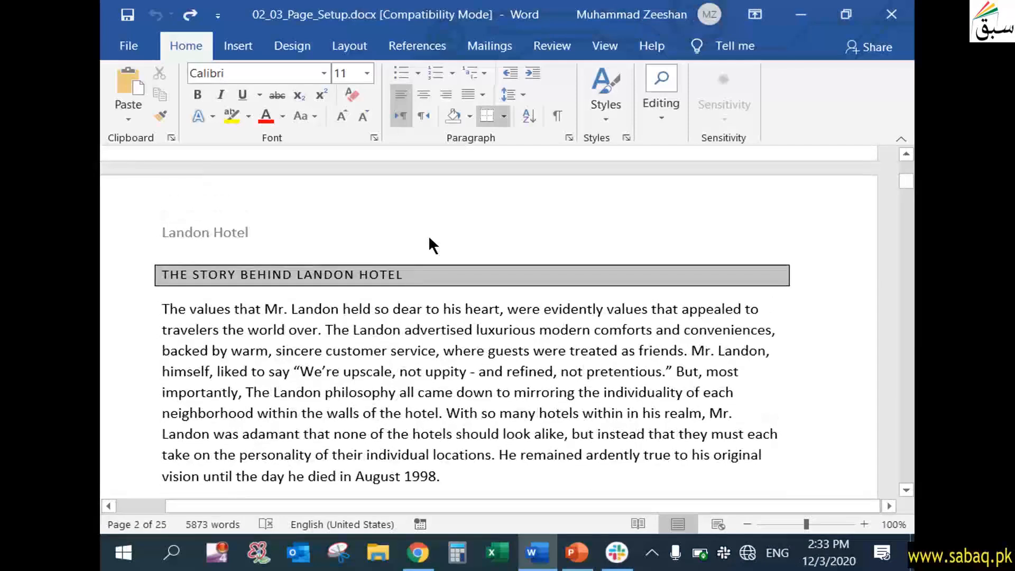
left_click(350, 50)
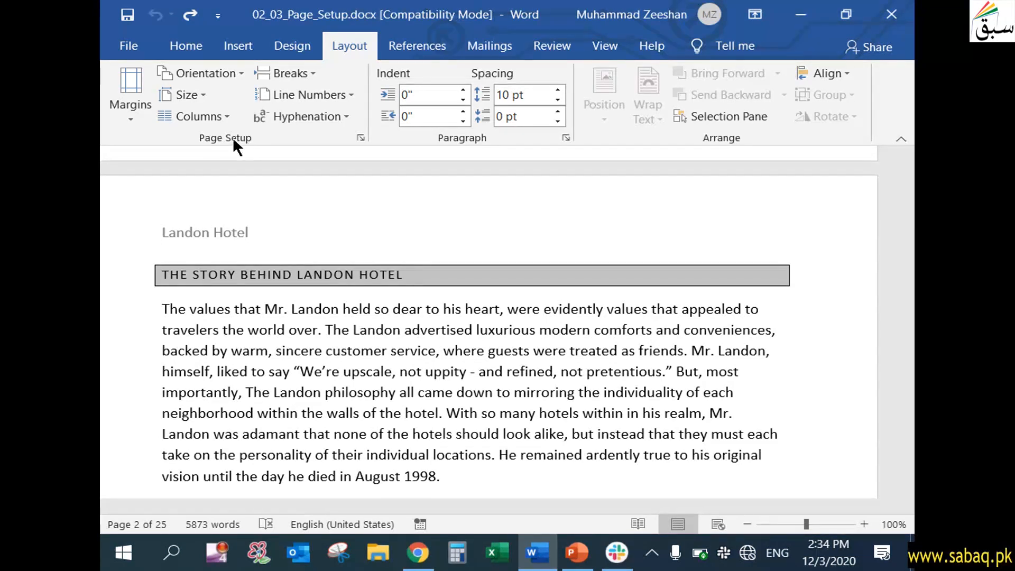
left_click(133, 116)
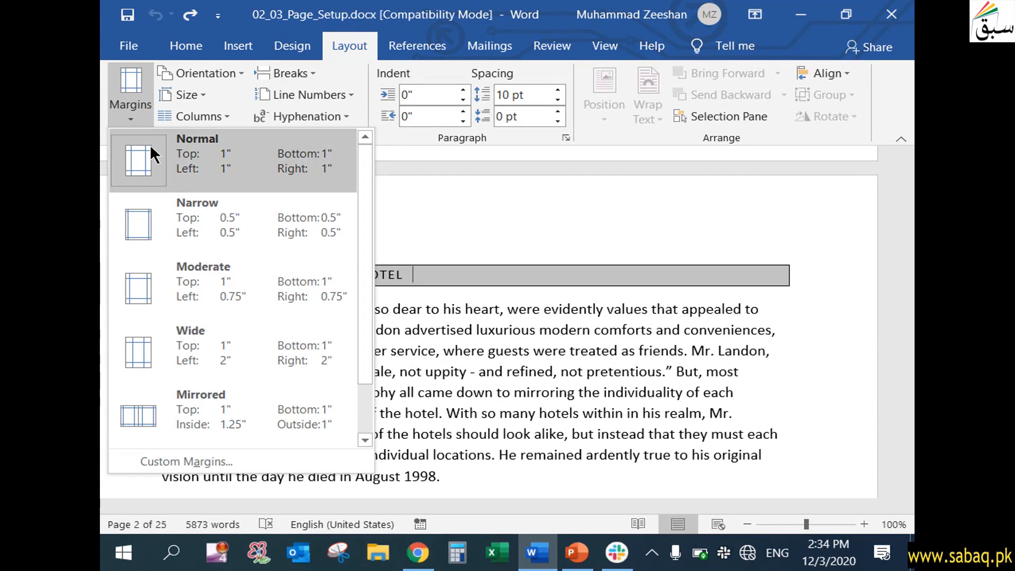
left_click(524, 246)
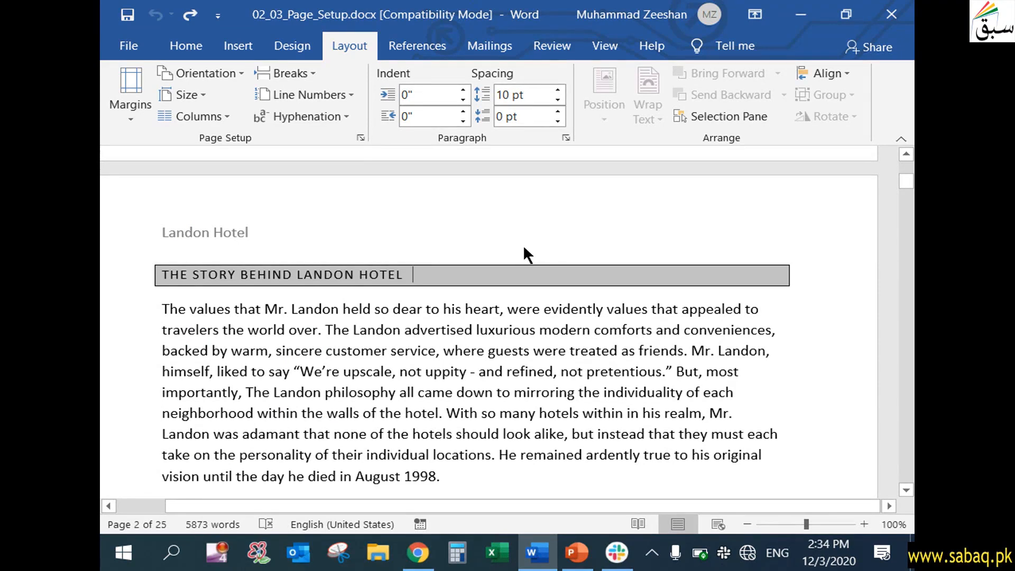
Step: Examine the margins around the text from the story page through the contents to section 5.2 Timekeeping
left_click(162, 313)
left_click(364, 208)
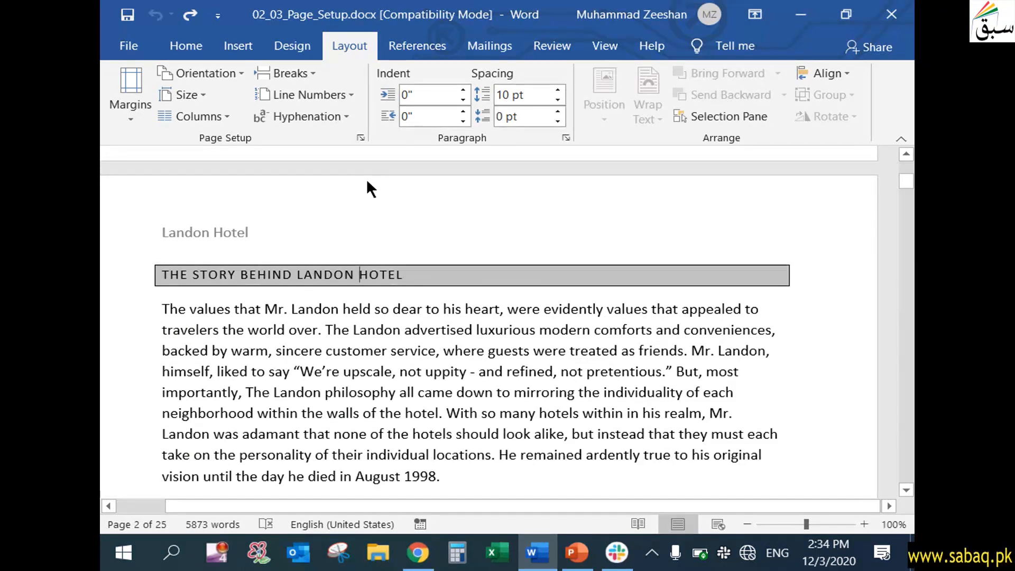
key("Right")
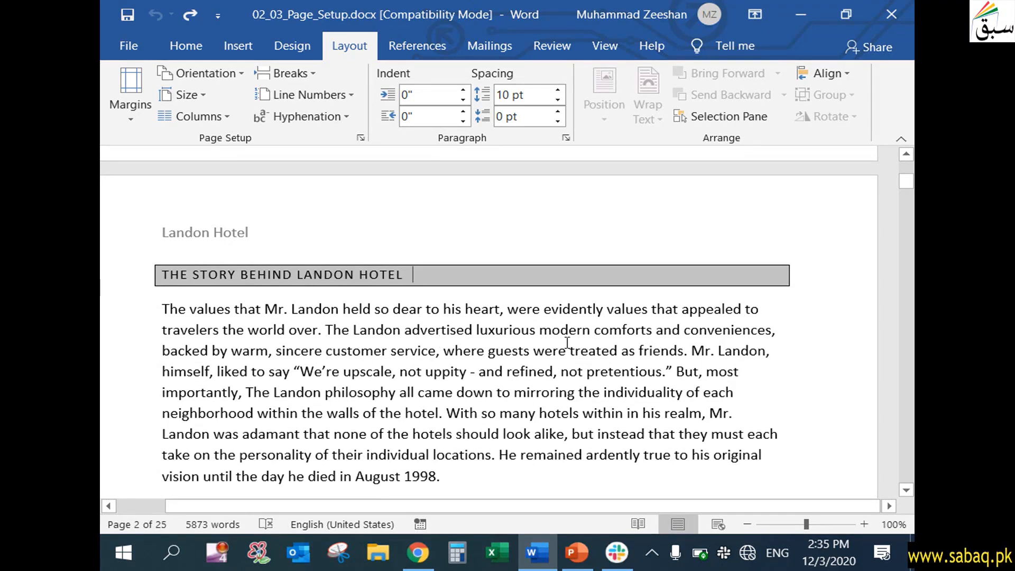
scroll(560, 341, "down", 8)
scroll(551, 339, "down", 7)
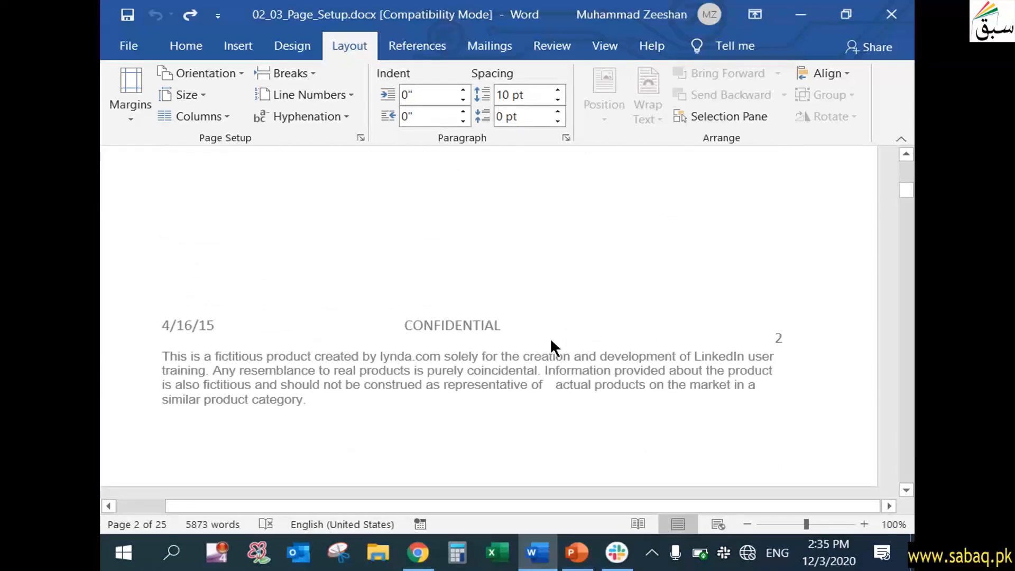
left_click(433, 392)
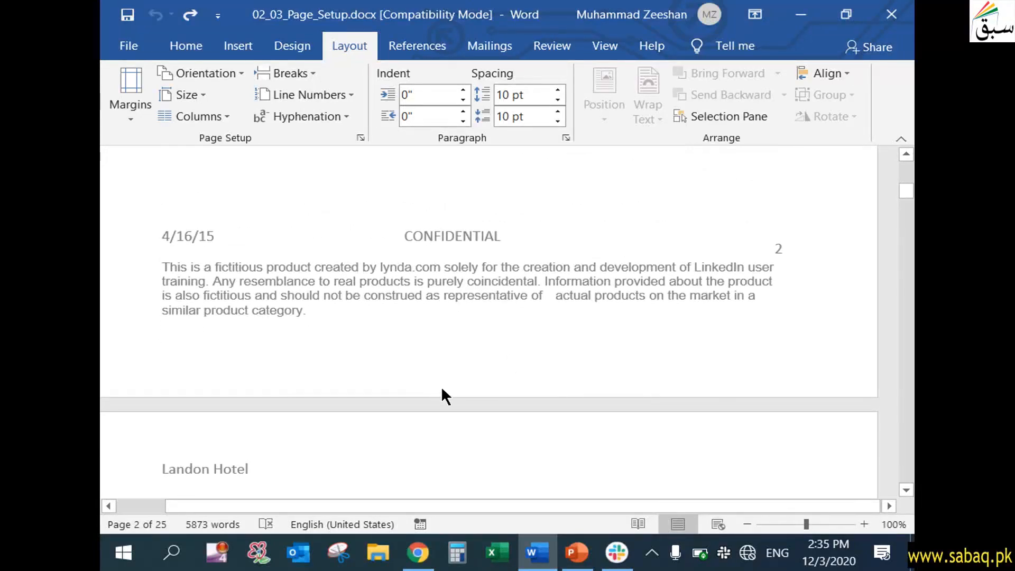
scroll(443, 392, "up", 5)
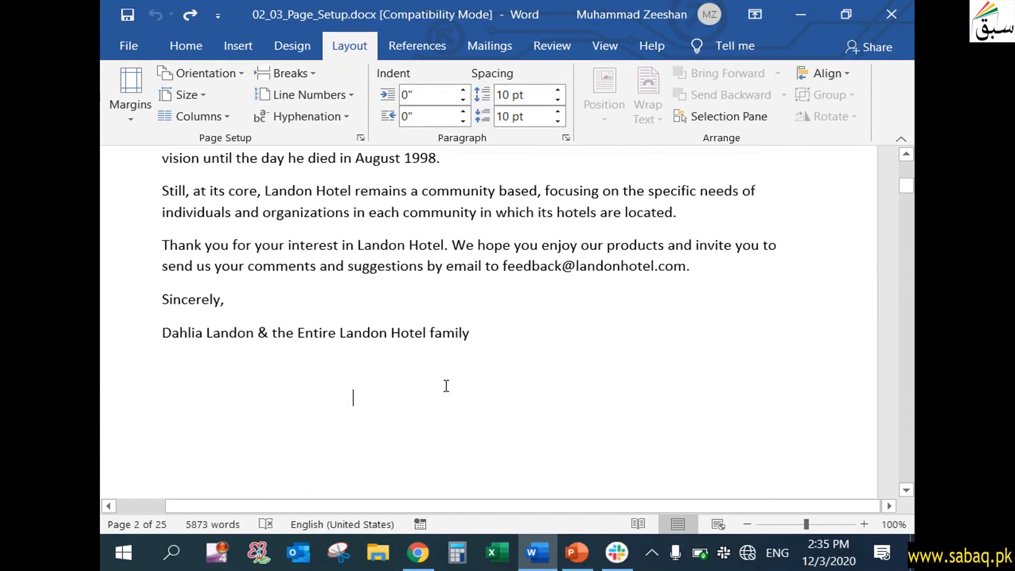
scroll(468, 407, "down", 3)
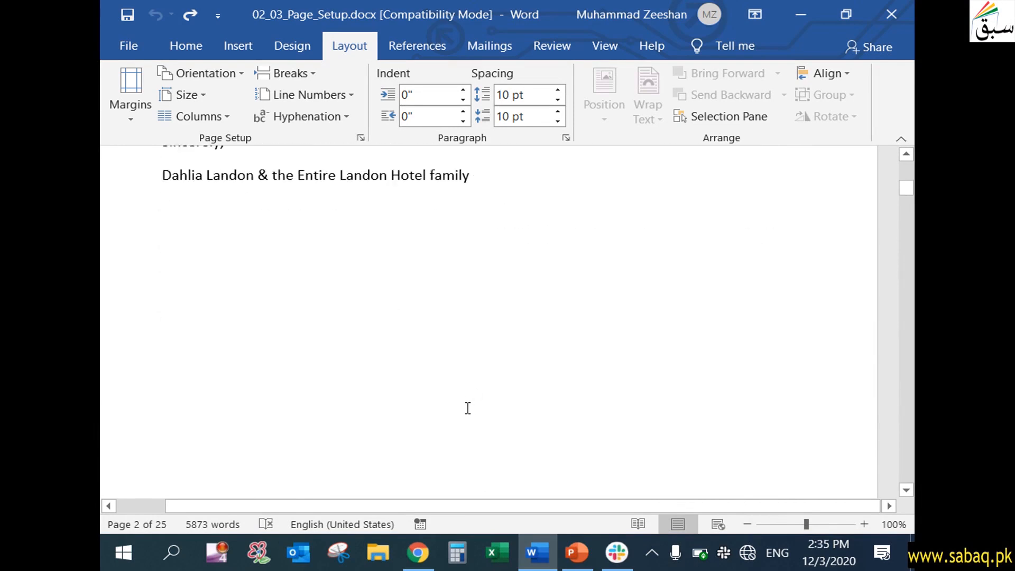
scroll(466, 406, "down", 5)
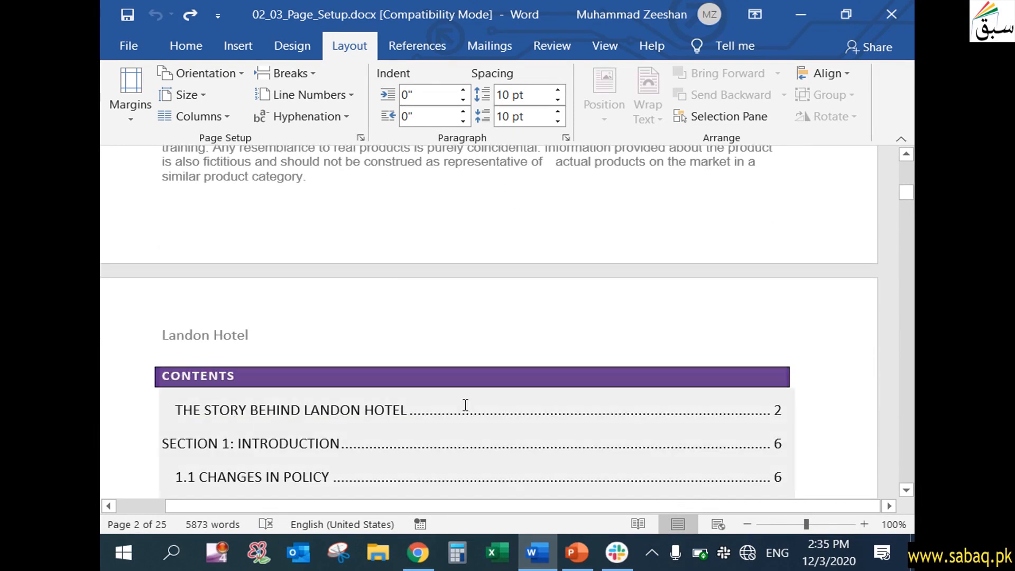
left_click_drag(906, 192, 911, 309)
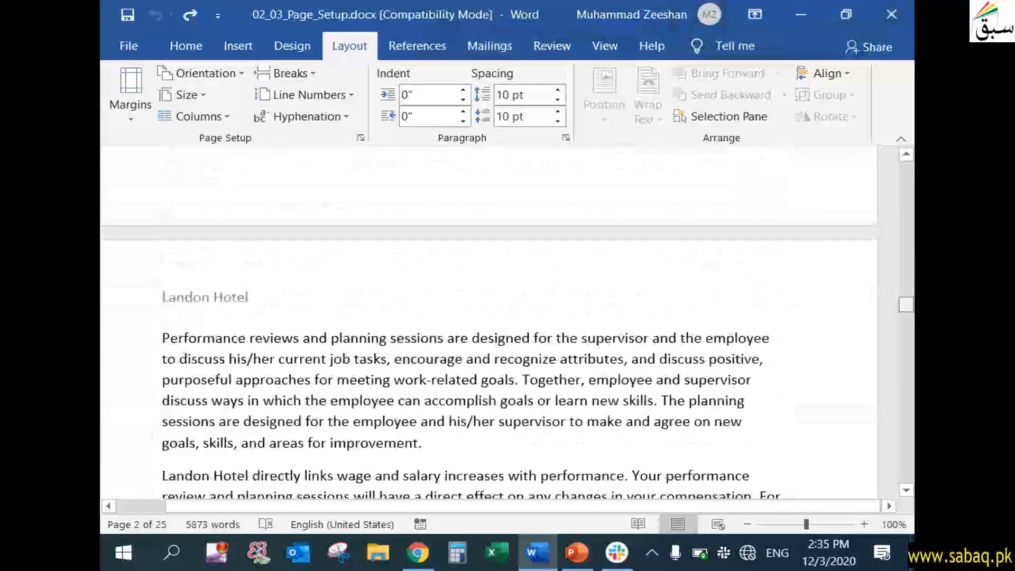
left_click(551, 287)
left_click(911, 310)
left_click_drag(911, 311, 912, 411)
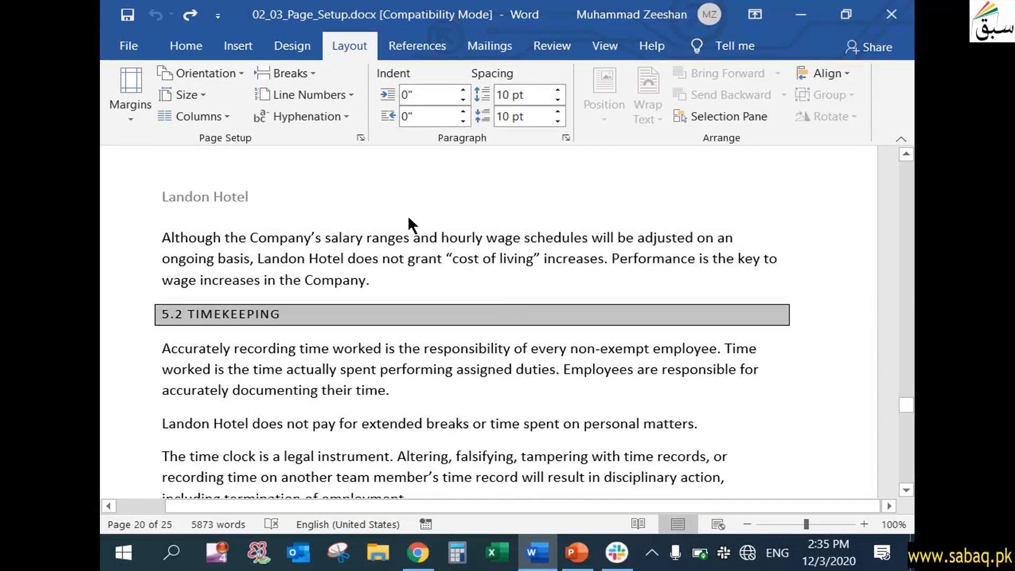
Step: Apply the Narrow margin preset with 0.5" on all sides and inspect the page edges around section 3.11
left_click(131, 113)
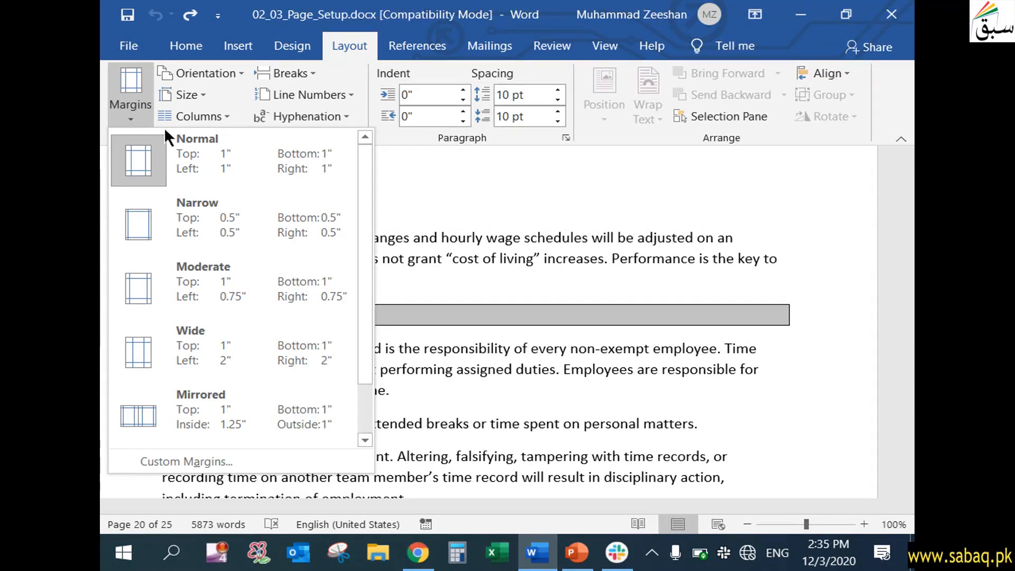
left_click(219, 157)
left_click(124, 119)
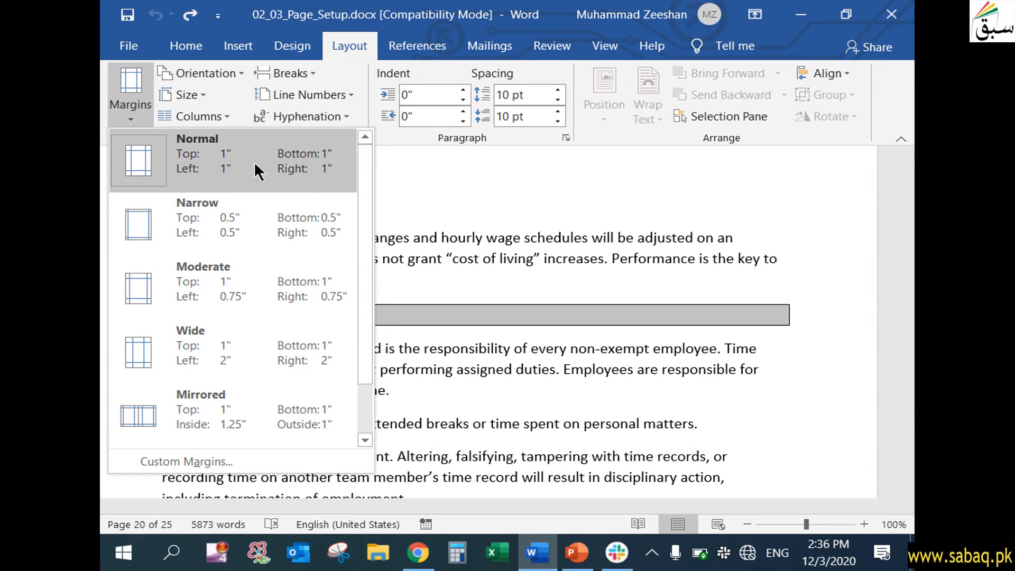
left_click(236, 212)
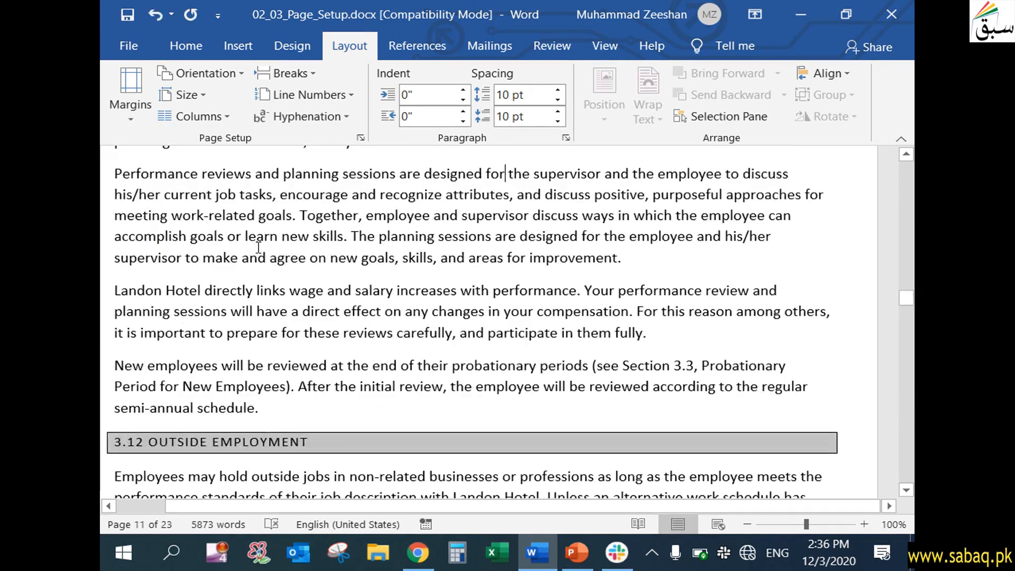
left_click_drag(534, 505, 485, 503)
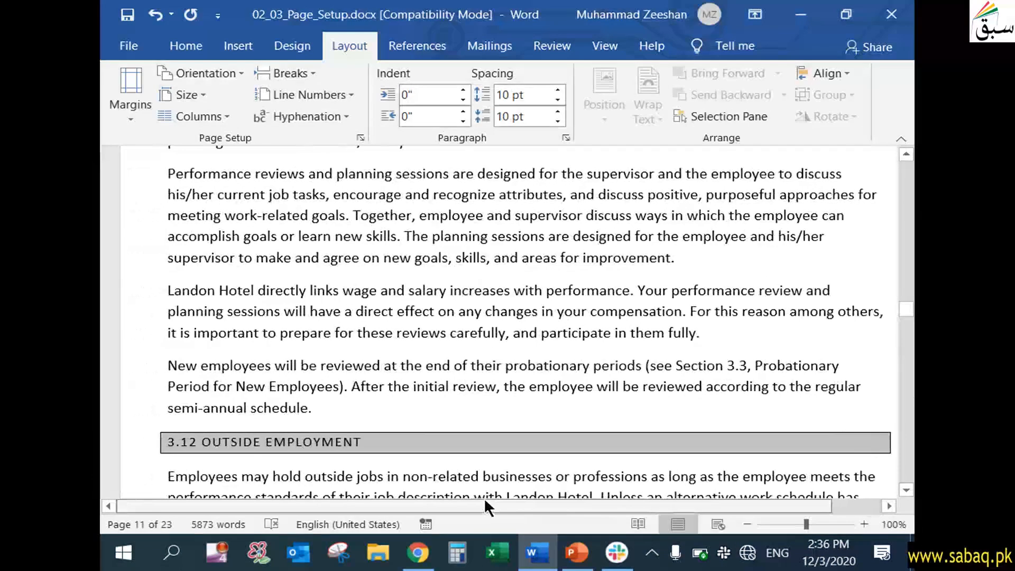
scroll(626, 462, "up", 3)
scroll(626, 462, "up", 5)
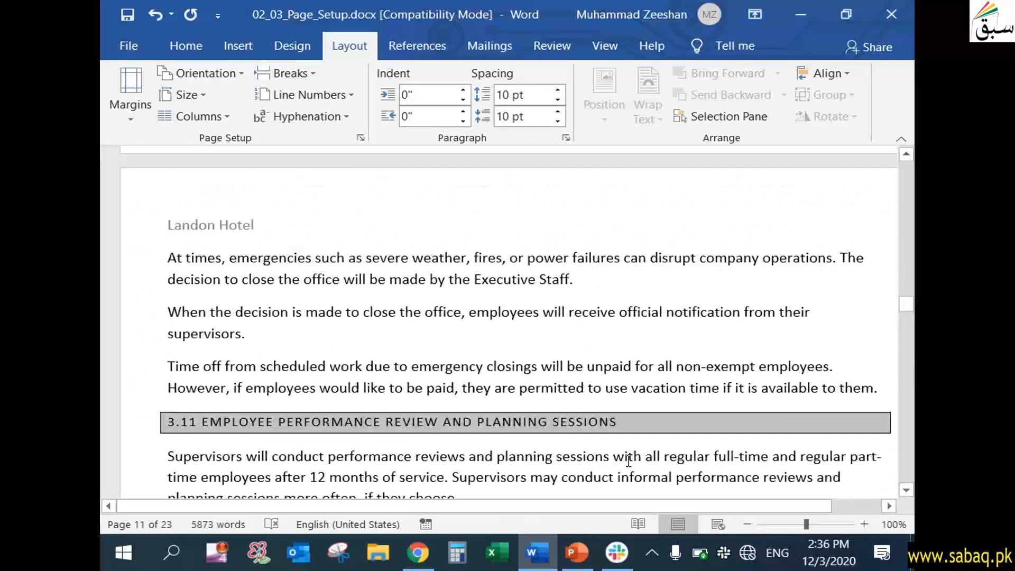
left_click(485, 255)
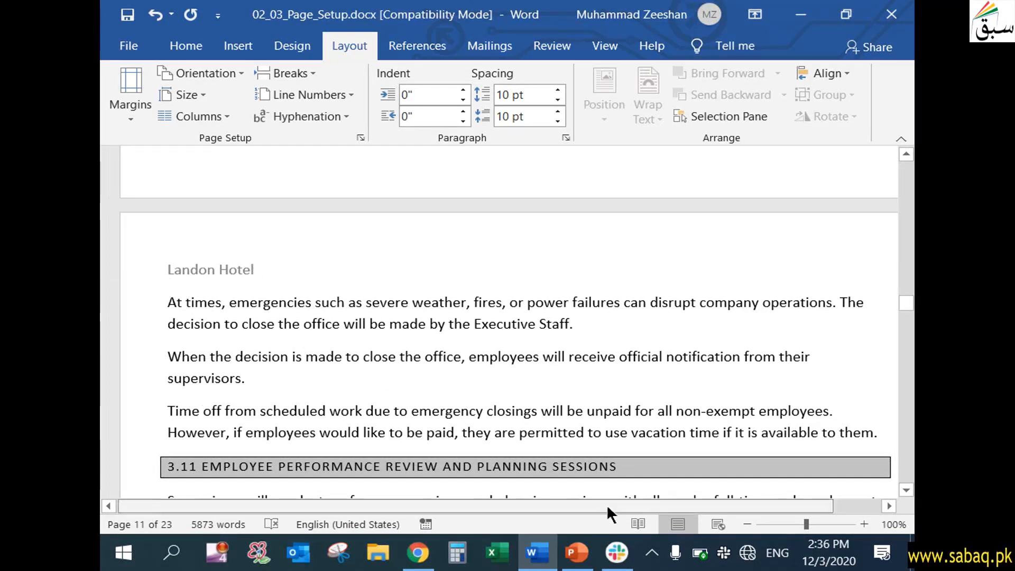
left_click_drag(571, 506, 674, 503)
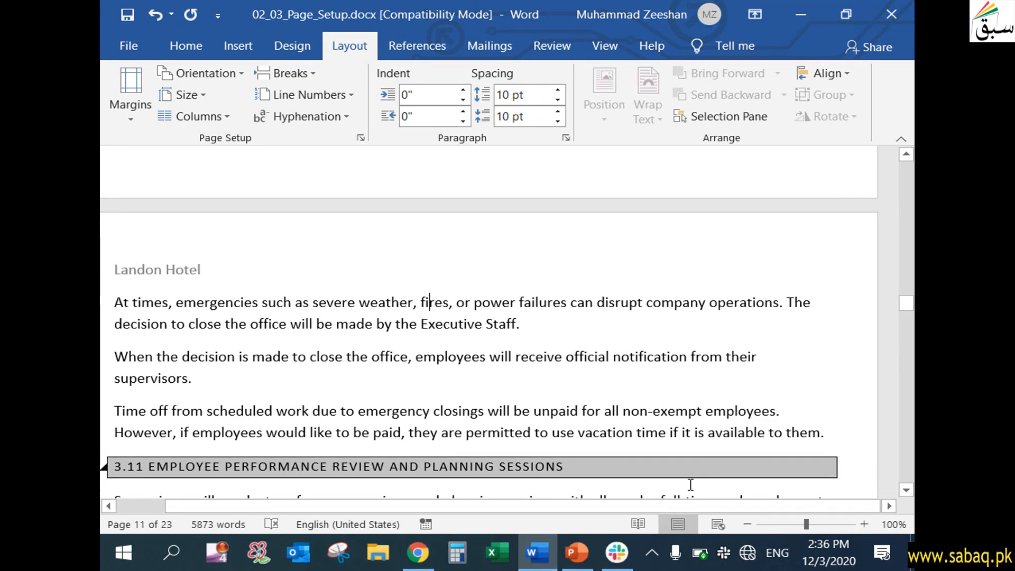
left_click_drag(629, 506, 534, 502)
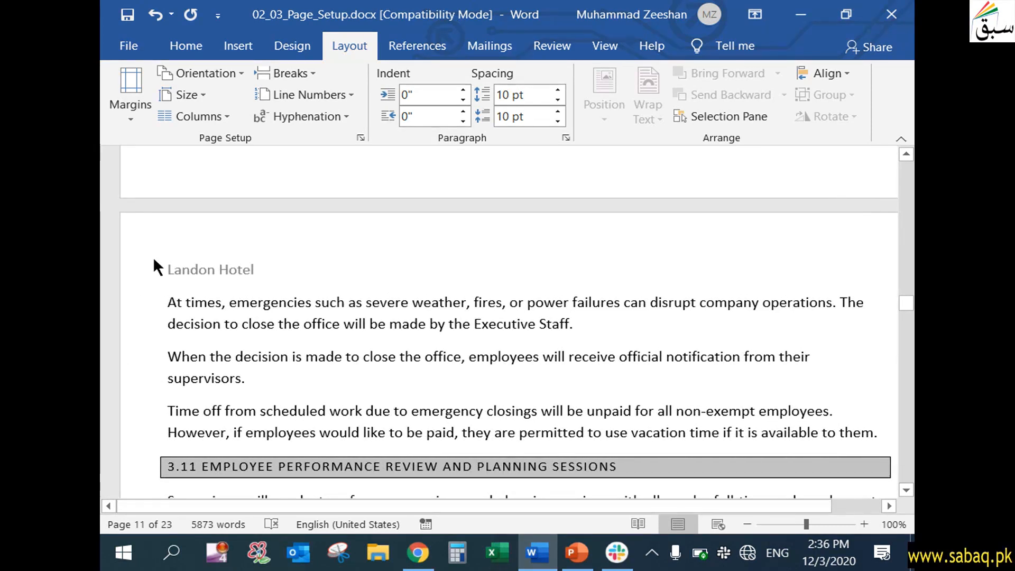
Step: Switch the page margins to the Moderate preset with 1" top and bottom and 0.75" left and right
left_click(122, 106)
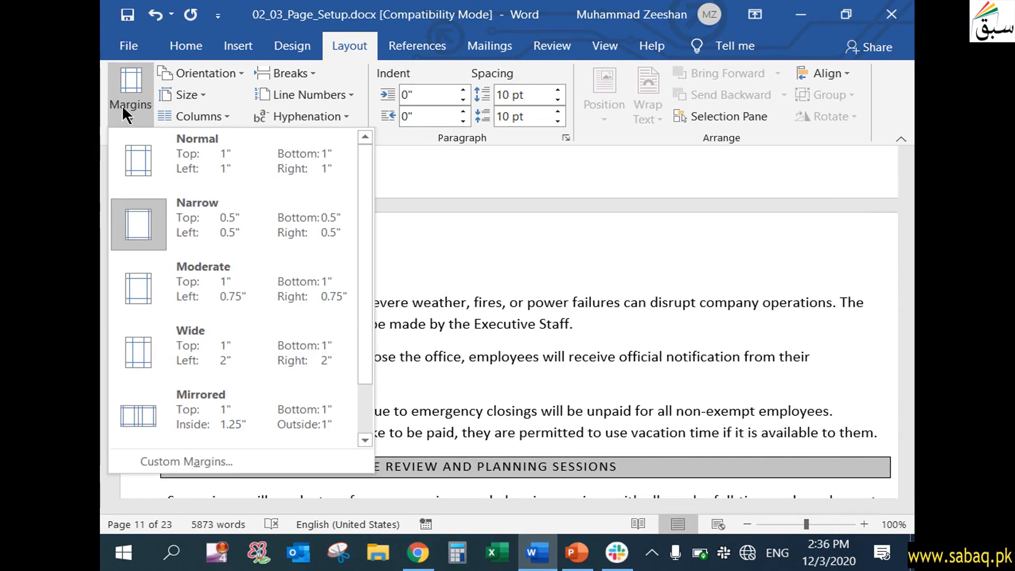
left_click(201, 290)
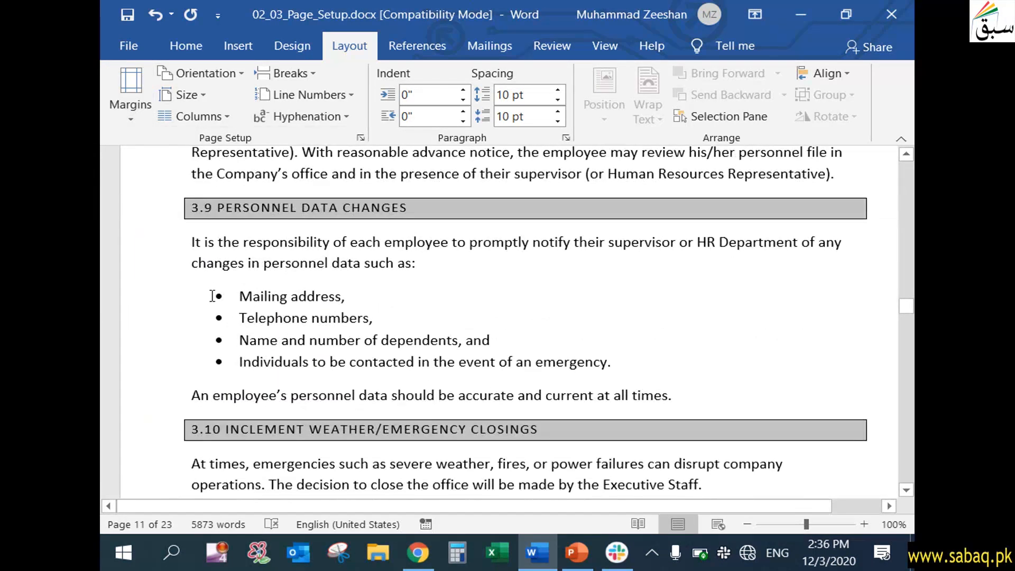
Step: Apply the Wide margin preset with 1" top and bottom and 2" left and right
scroll(211, 296, "up", 3)
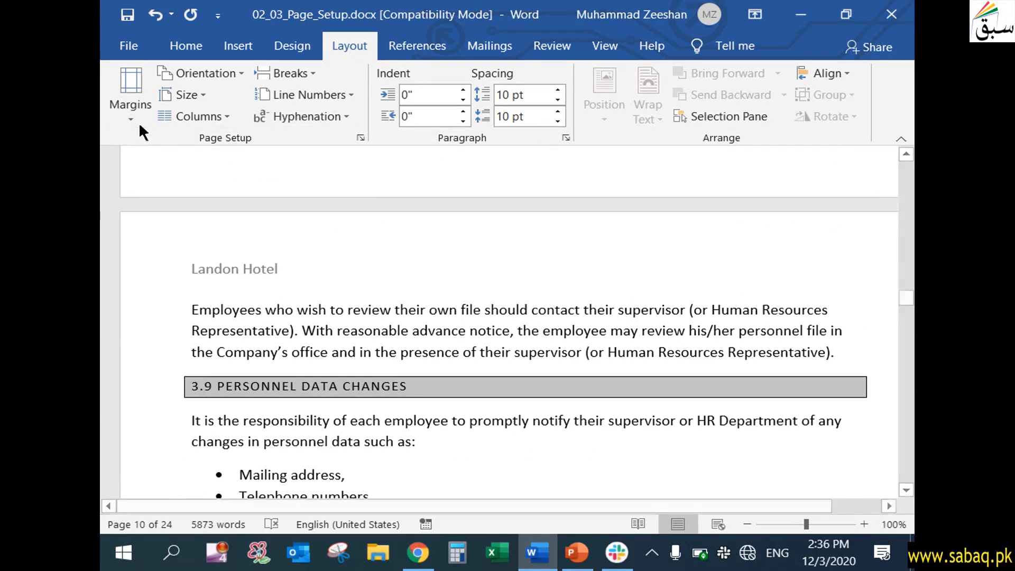
left_click(138, 119)
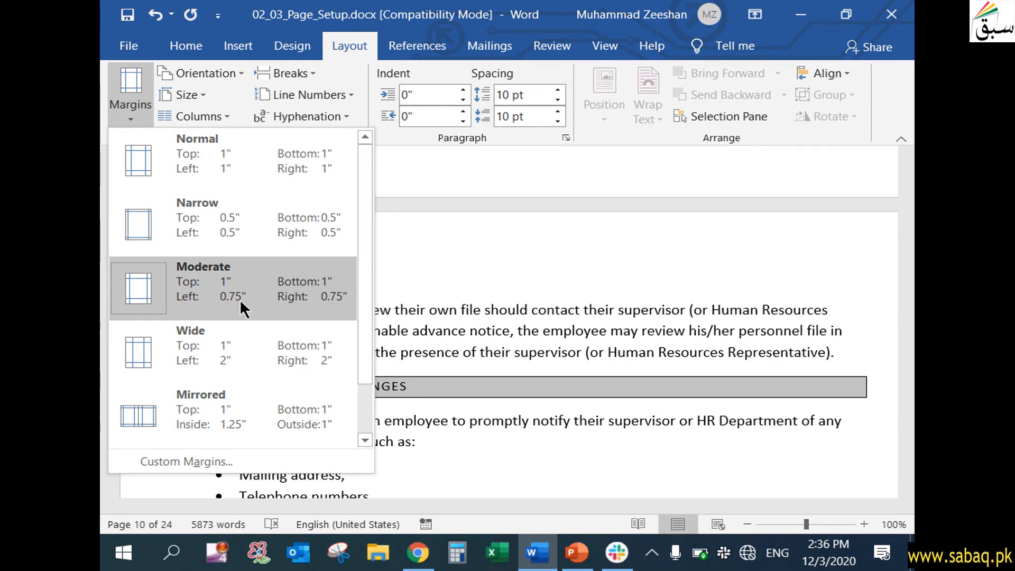
left_click(231, 370)
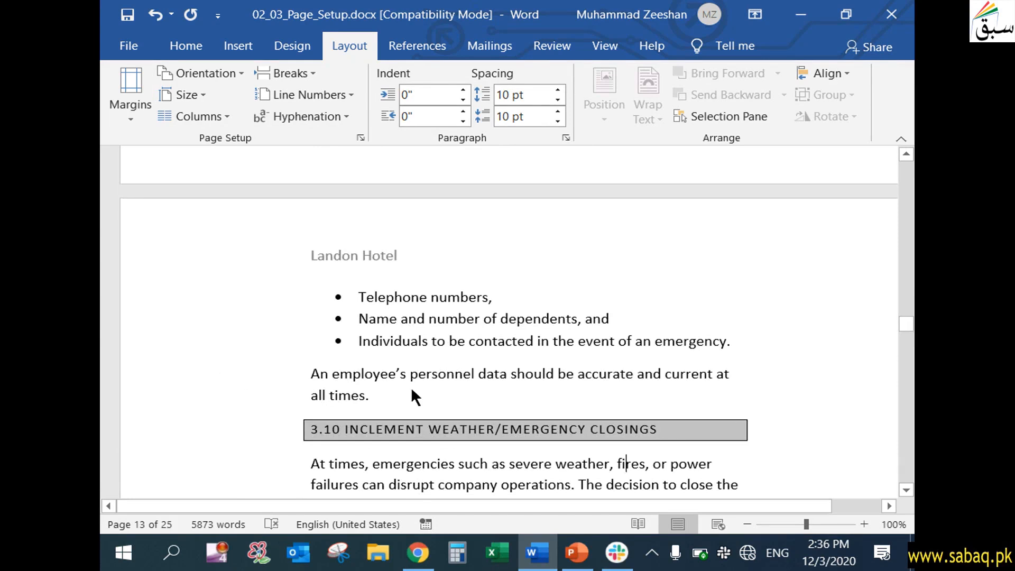
Step: Examine the wide side margins from section 3.10 back through the contents pages to Section 1: Introduction
scroll(413, 386, "up", 10)
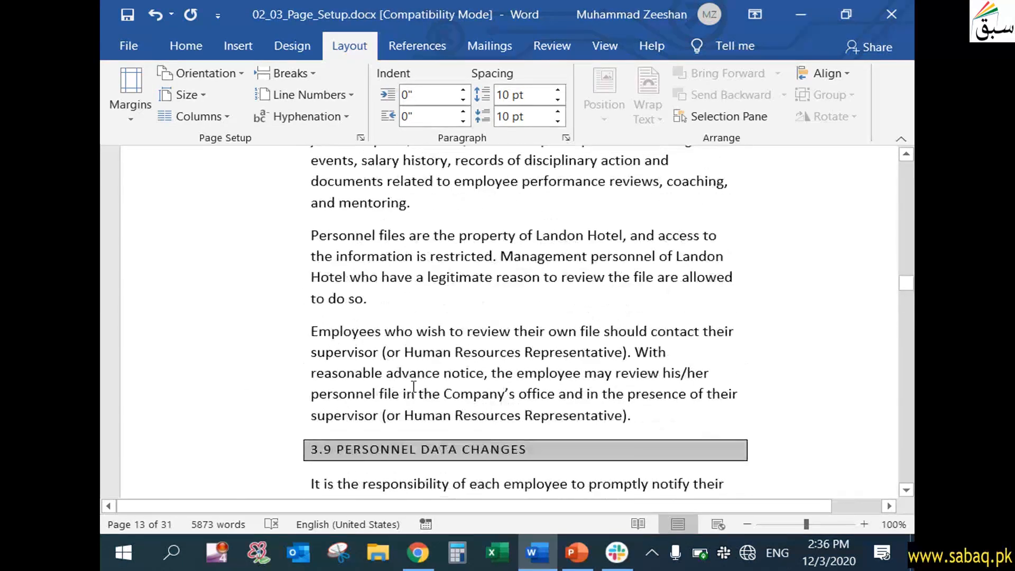
scroll(415, 385, "up", 5)
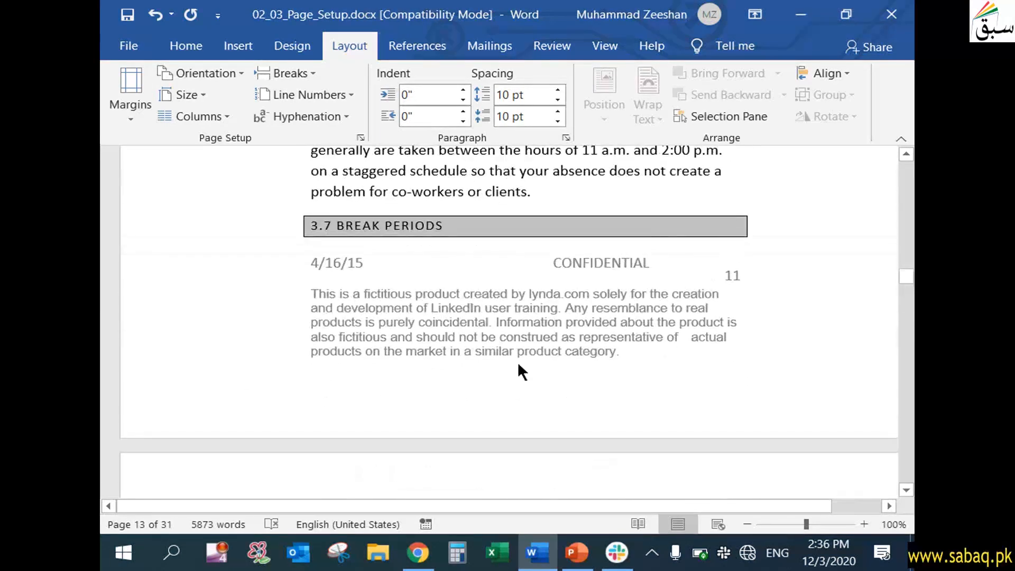
left_click_drag(906, 271, 909, 187)
scroll(588, 371, "down", 15)
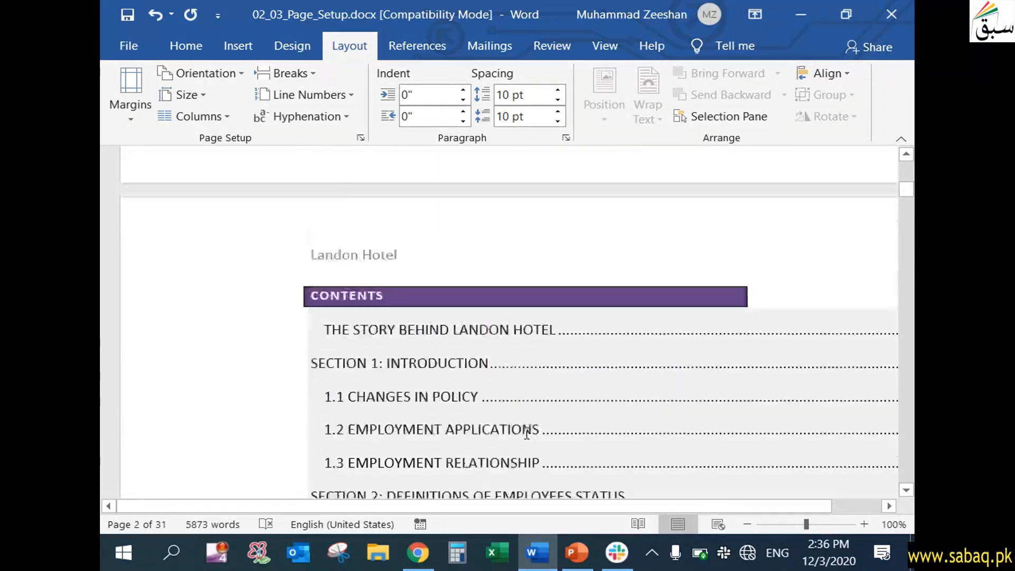
scroll(534, 419, "down", 5)
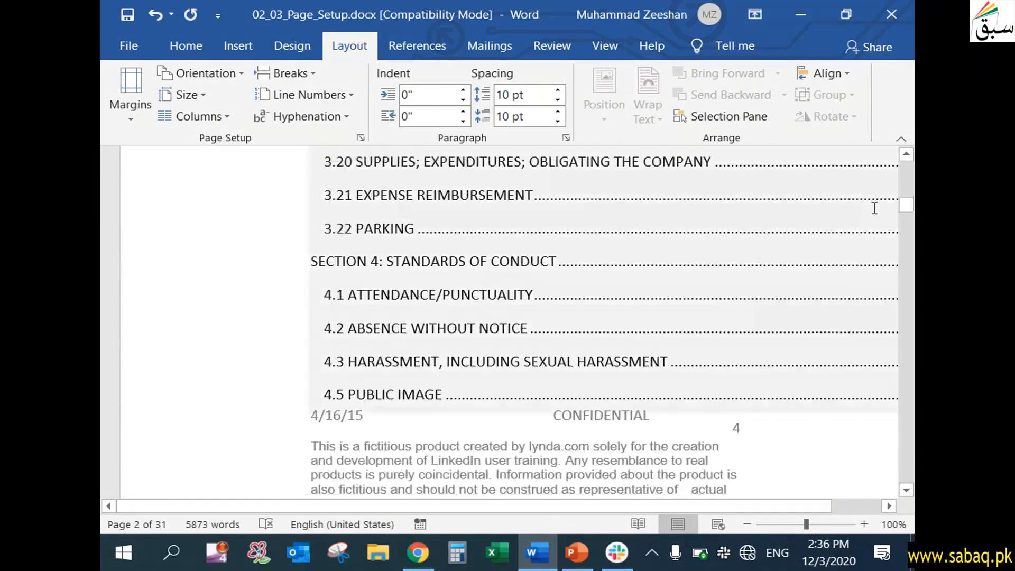
left_click_drag(906, 201, 906, 223)
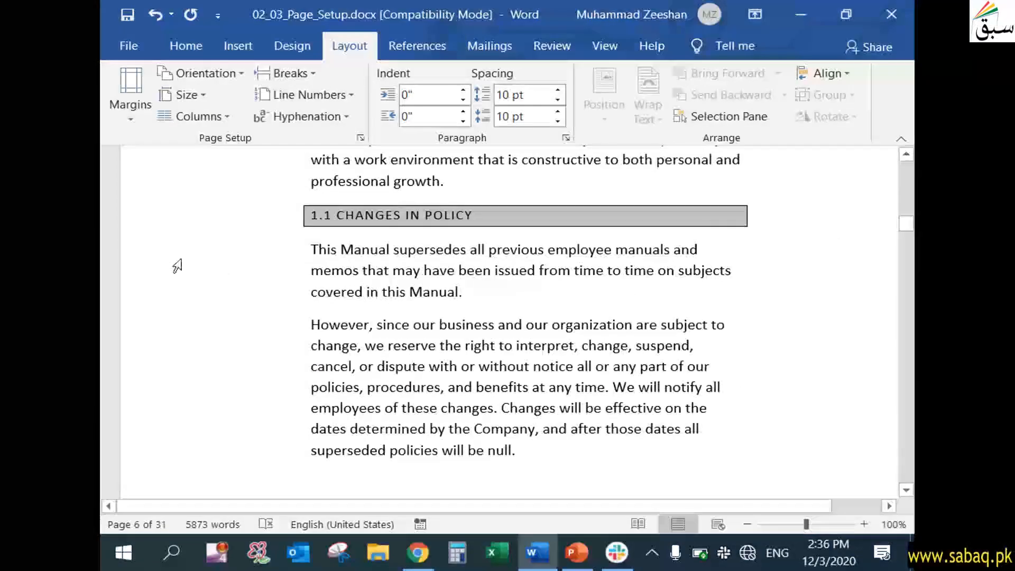
left_click(272, 254)
left_click(849, 258)
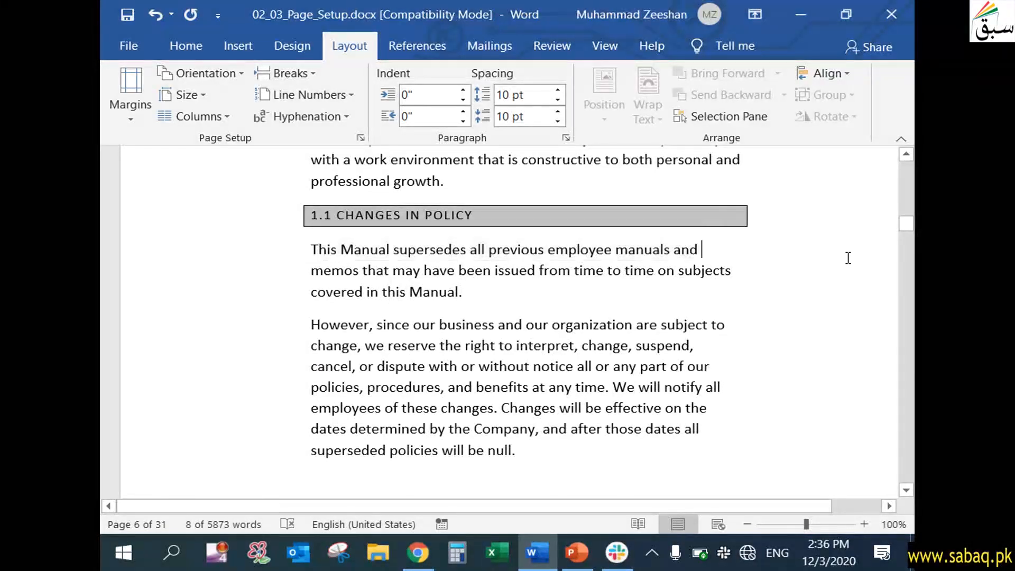
scroll(796, 294, "up", 10)
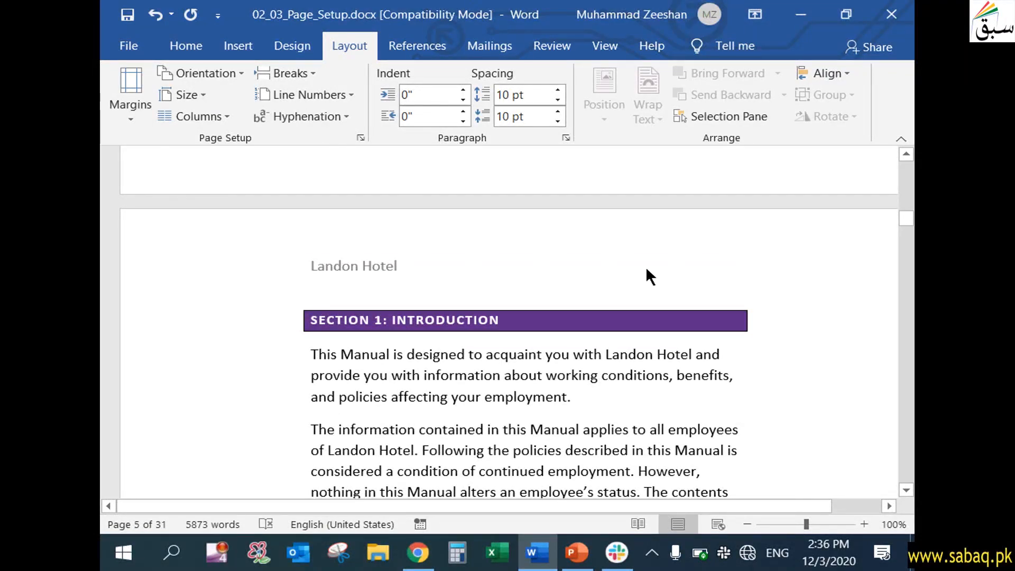
Step: Apply the Mirrored margin preset with 1" top, bottom and outside and 1.25" inside, and check the Section 1 page
left_click(145, 119)
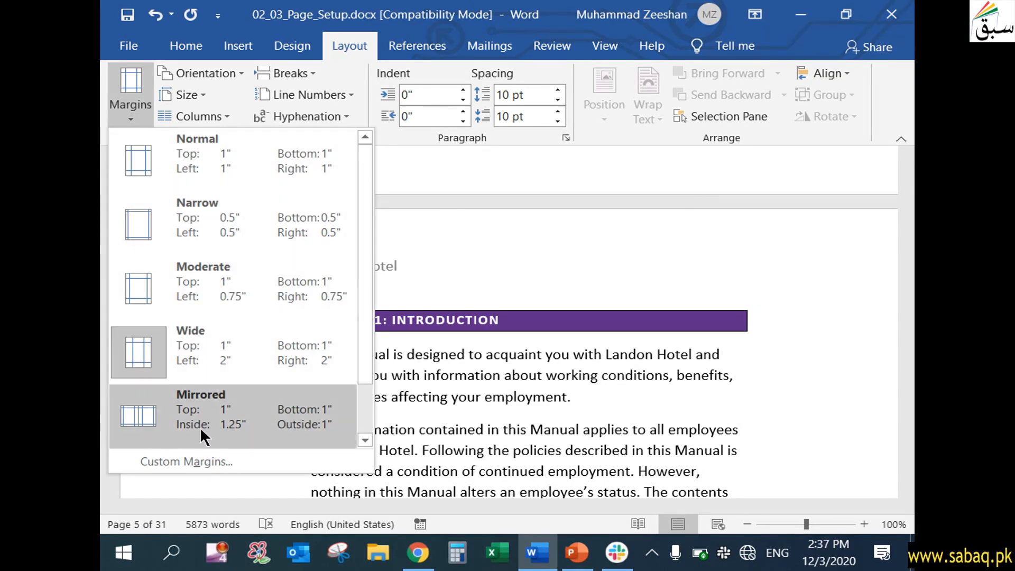
left_click(252, 419)
scroll(256, 422, "down", 3)
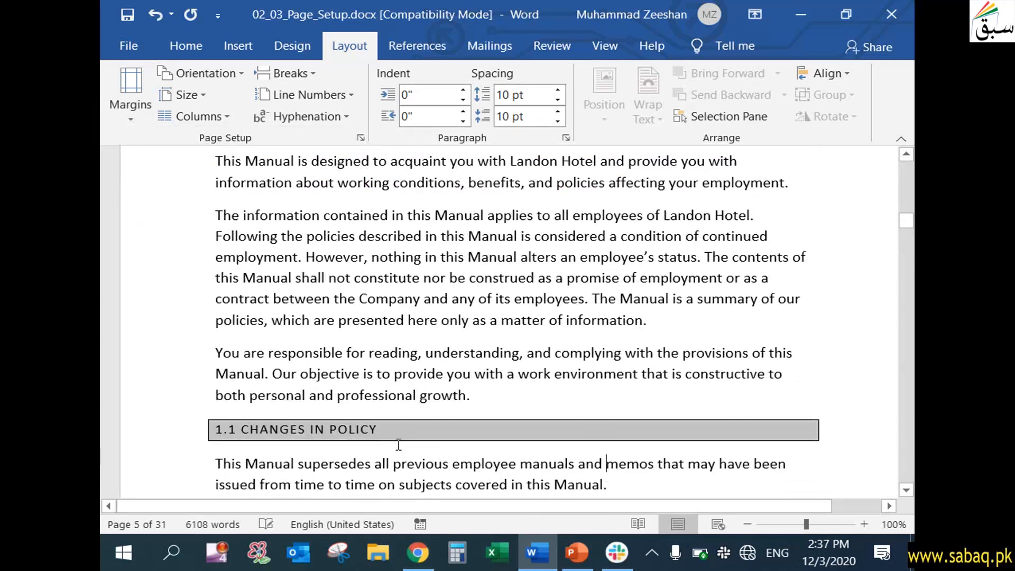
scroll(370, 439, "up", 5)
scroll(398, 444, "down", 2)
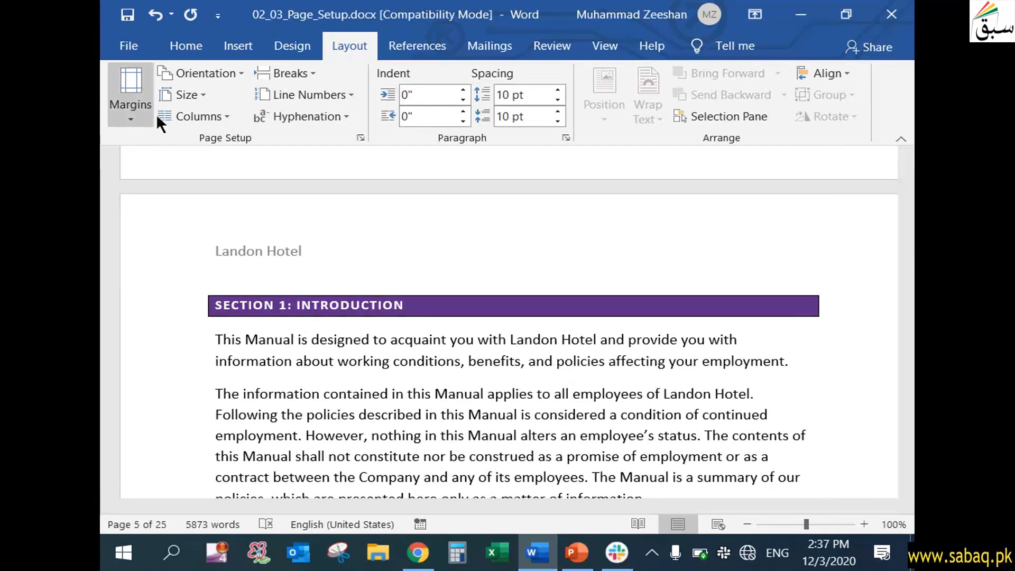
left_click(128, 117)
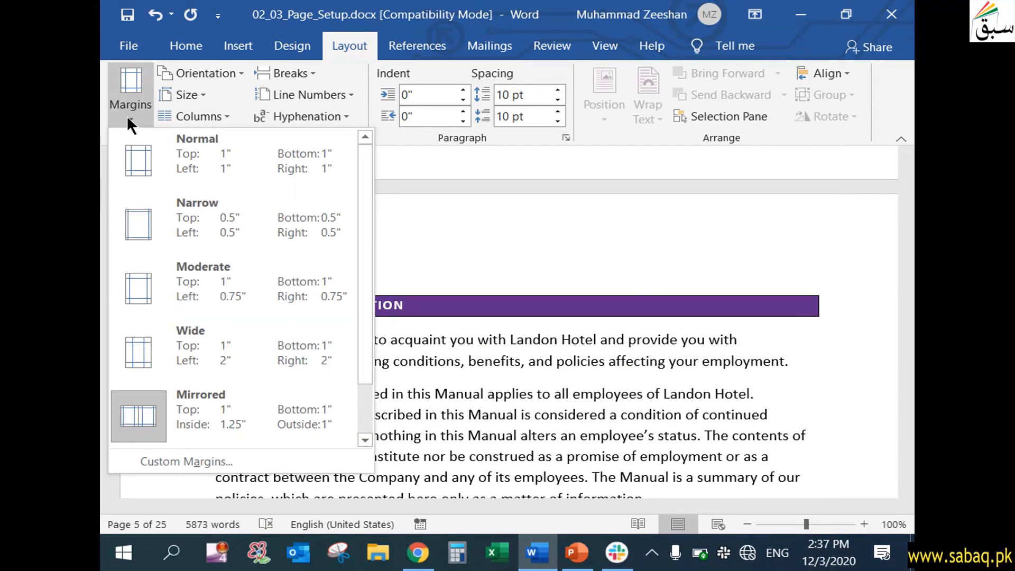
left_click(634, 271)
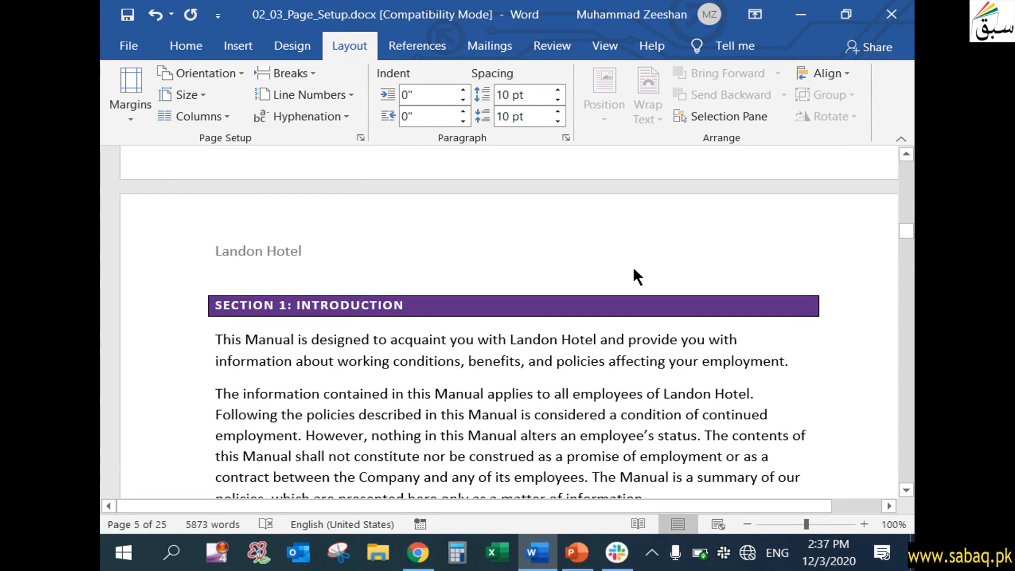
Step: Open the print preview and compare the alternating inside and outside margins on pages 4 to 8
key("F12")
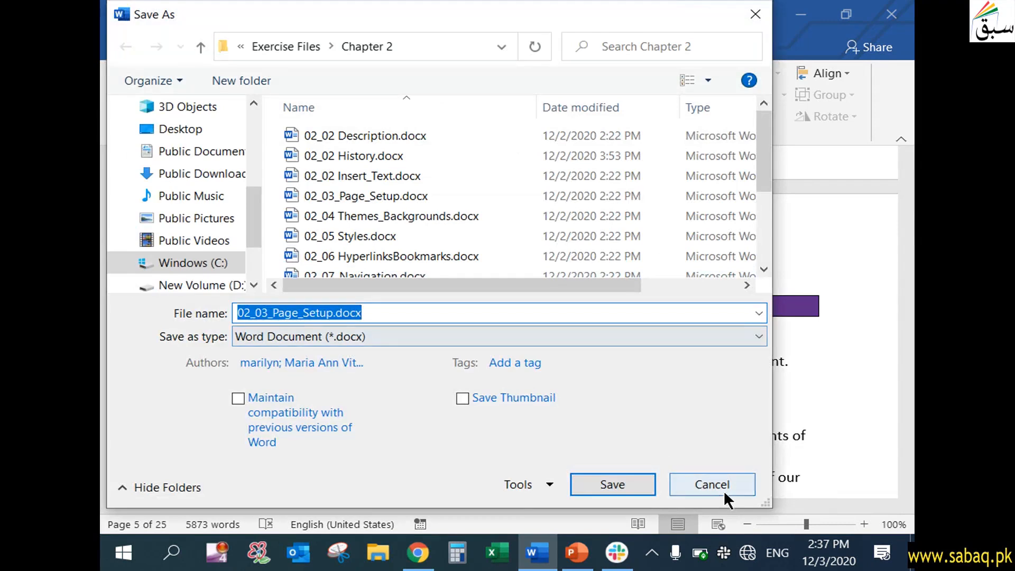
left_click(723, 487)
left_click(128, 46)
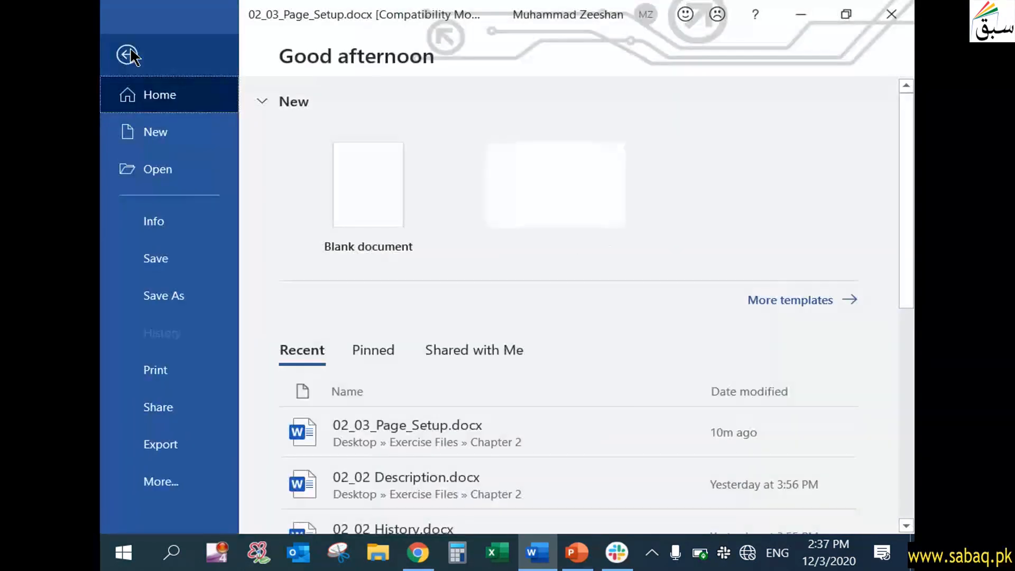
left_click(168, 384)
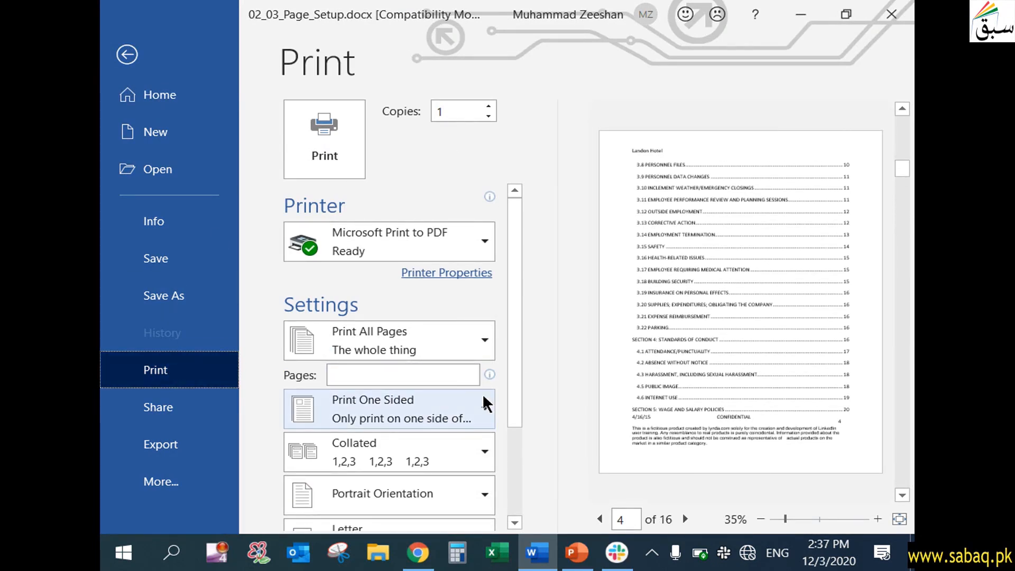
left_click_drag(518, 391, 518, 496)
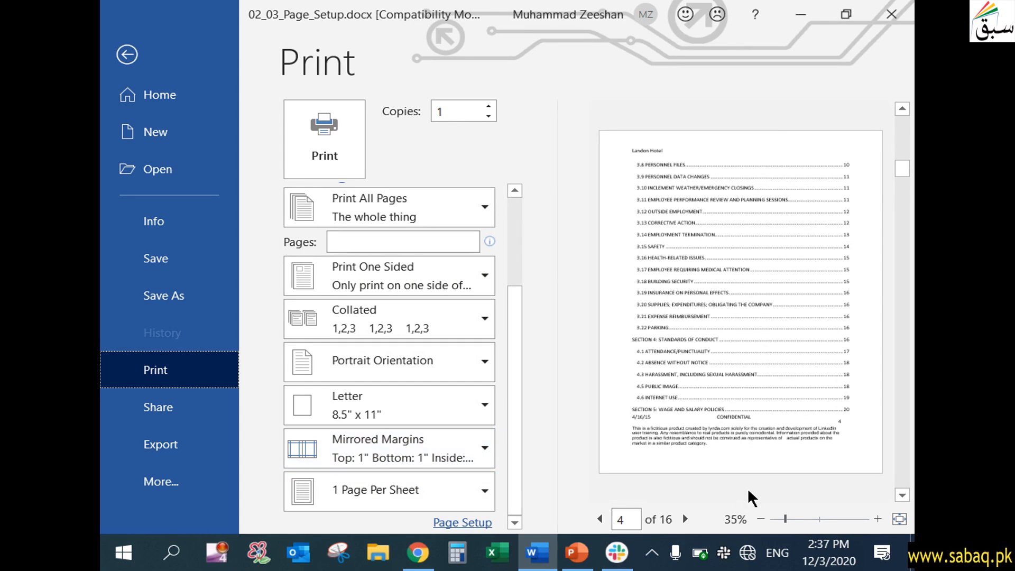
left_click(685, 519)
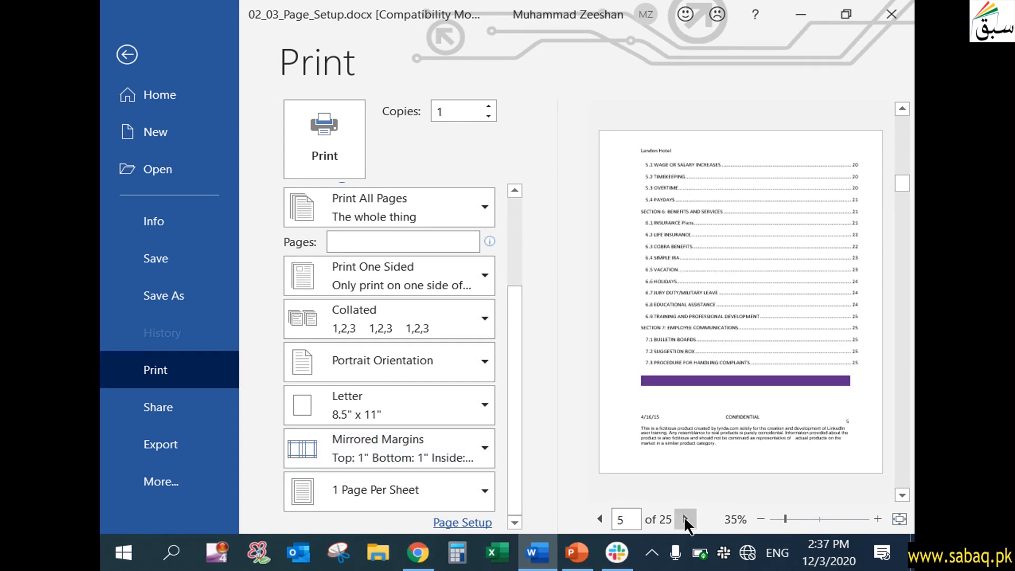
left_click(685, 519)
left_click(685, 519)
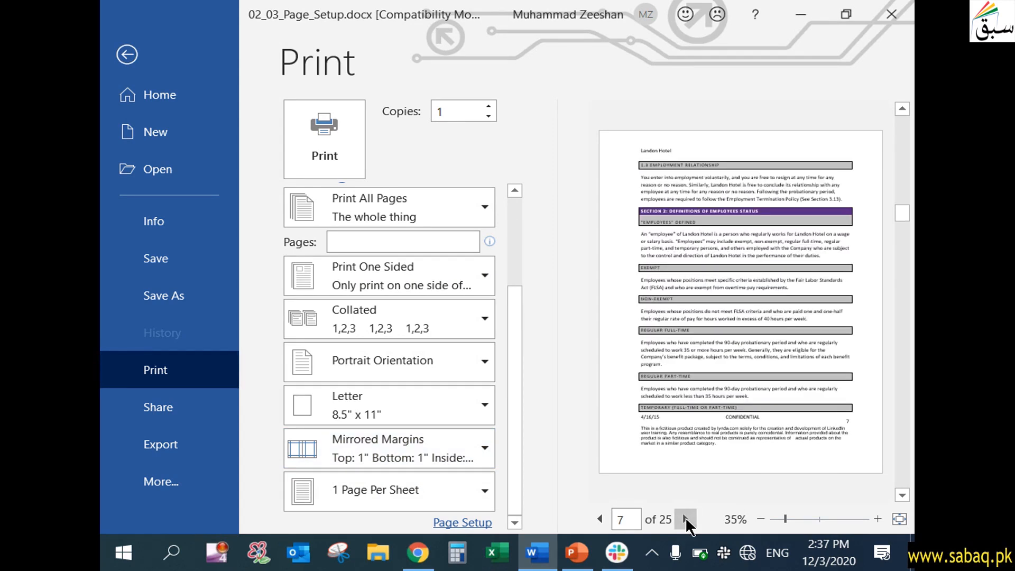
left_click(685, 518)
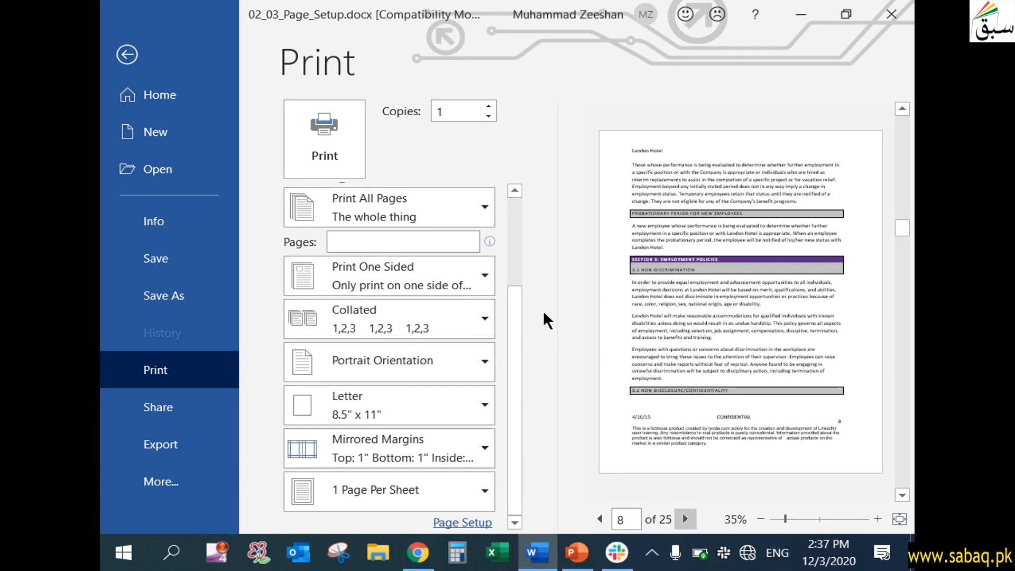
Step: Reselect Mirrored margins in the print settings and set the document to print manually on both sides
left_click(386, 451)
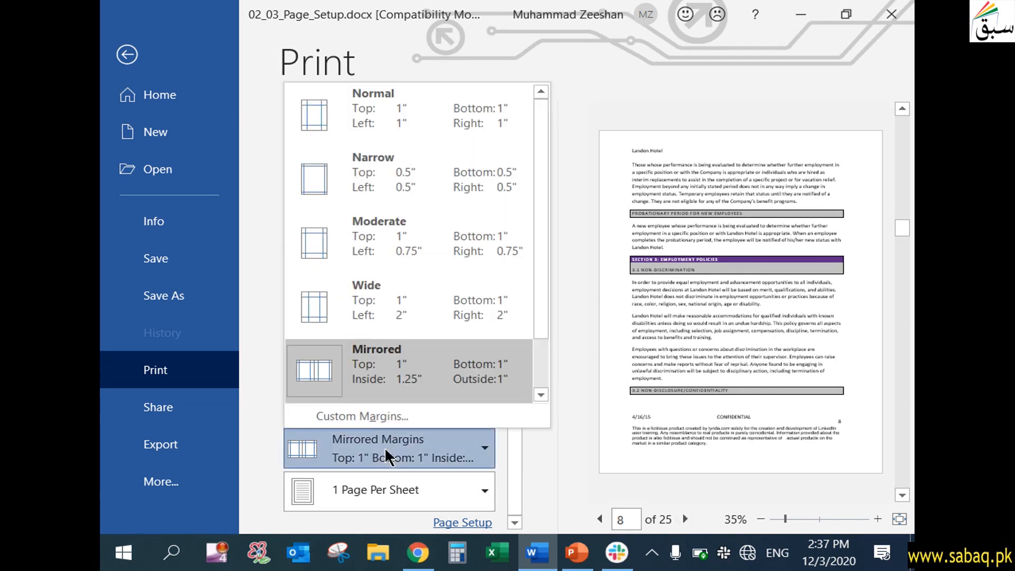
left_click(390, 365)
left_click(685, 518)
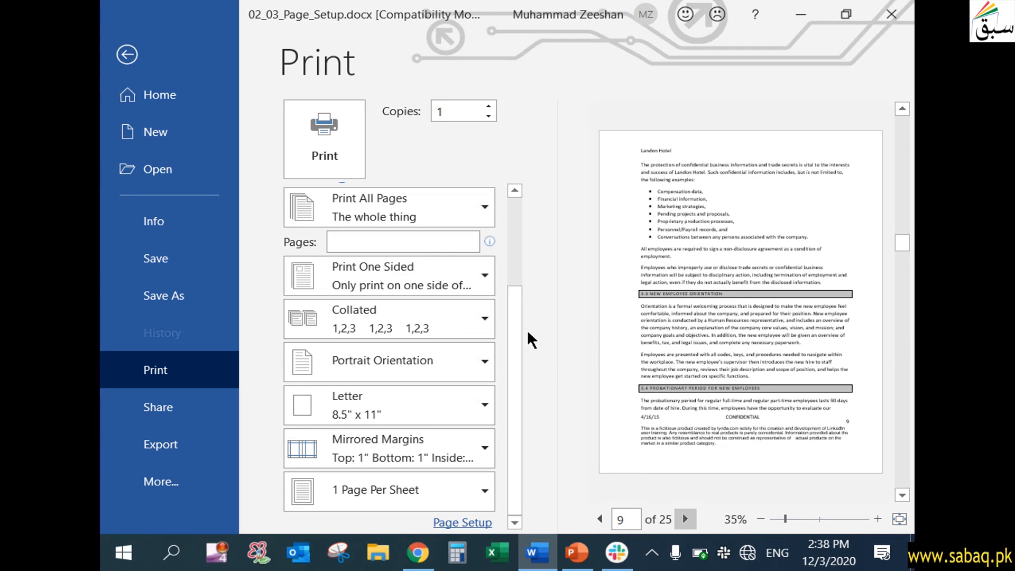
left_click(469, 285)
left_click(472, 287)
left_click(473, 287)
left_click(463, 365)
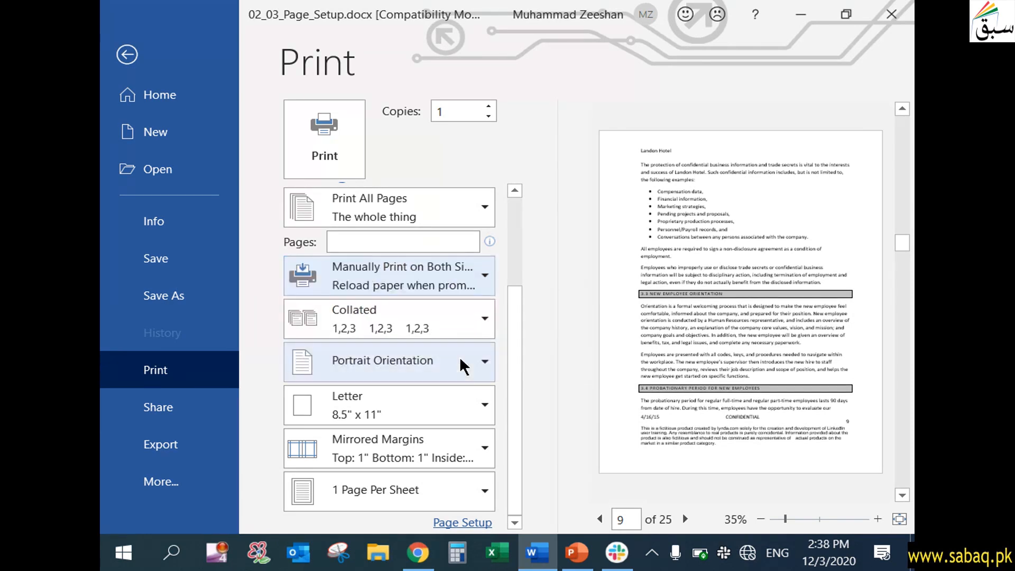
Step: Page through the print preview to page 14 and compare the mirrored margins of facing pages 13 and 14
left_click(685, 519)
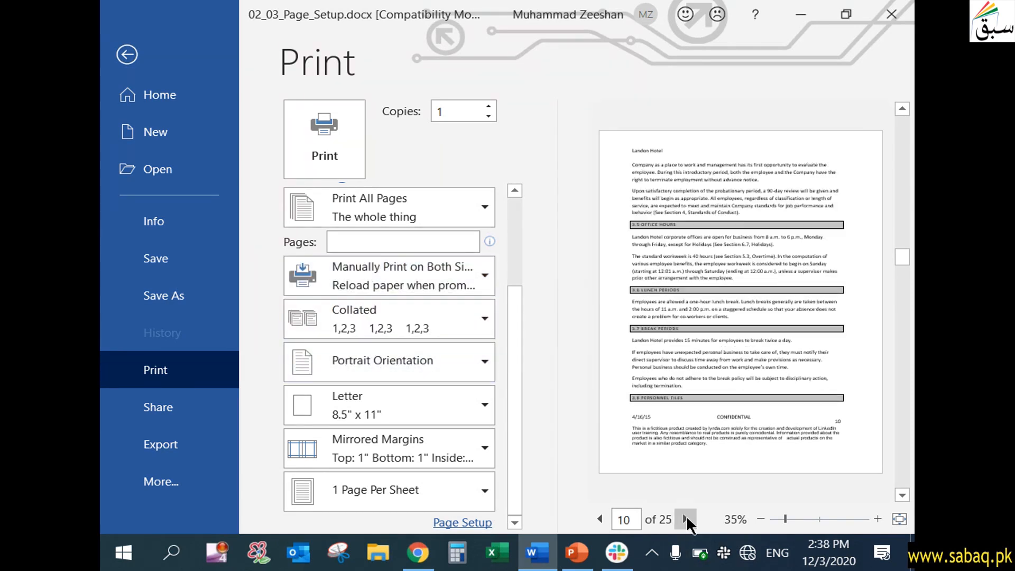
left_click(686, 519)
left_click(686, 519)
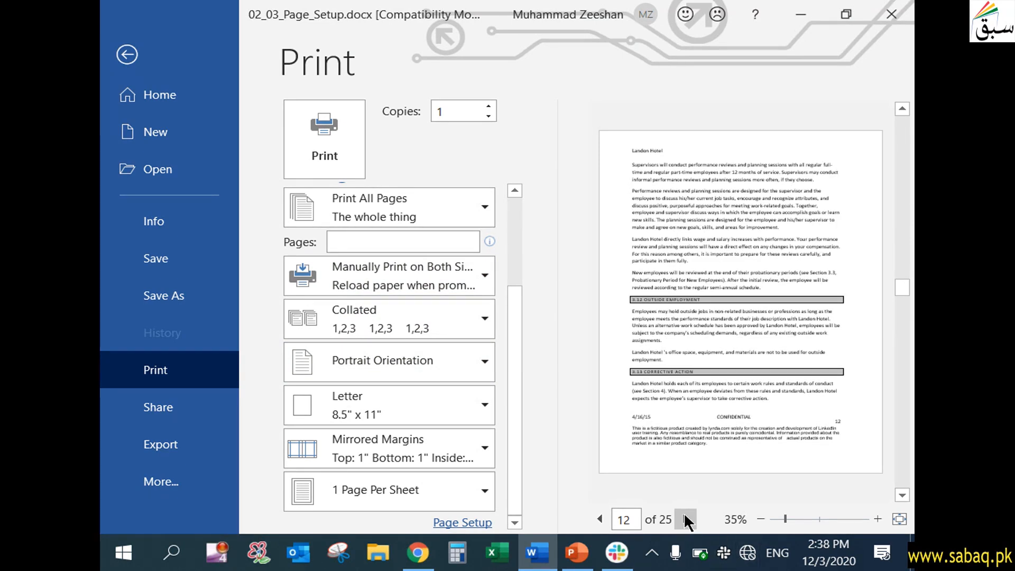
left_click(686, 518)
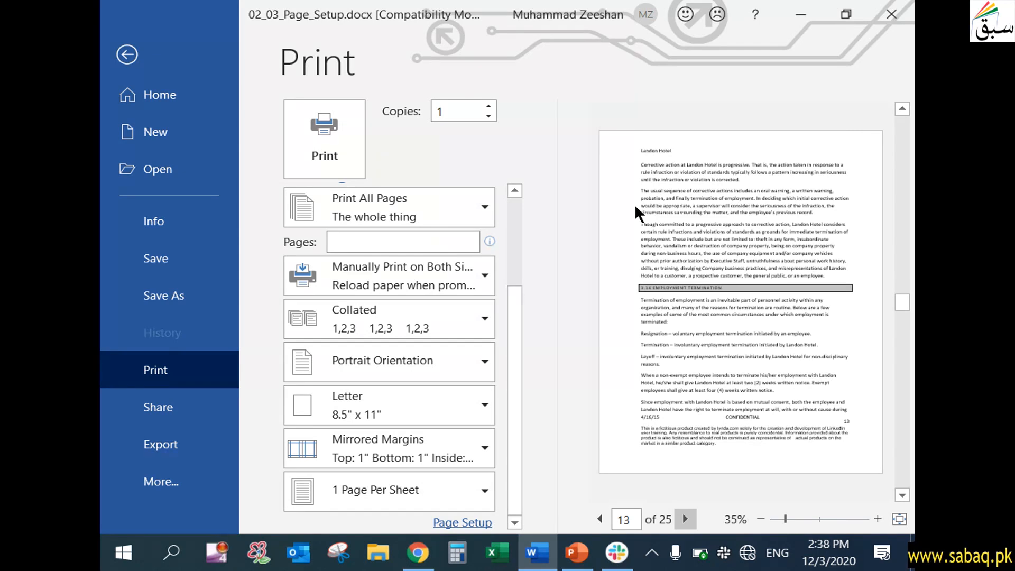
left_click(479, 450)
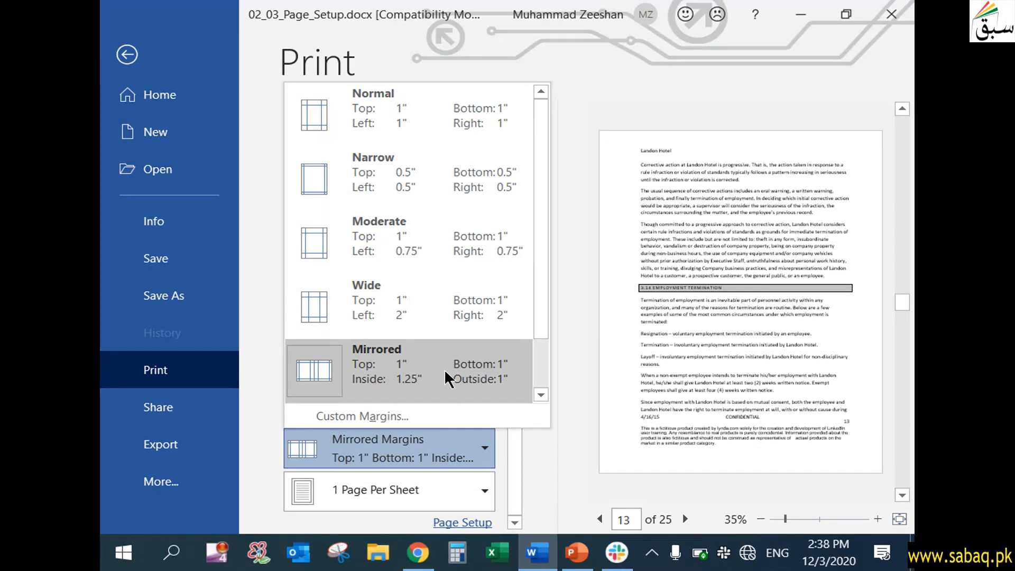
left_click(571, 431)
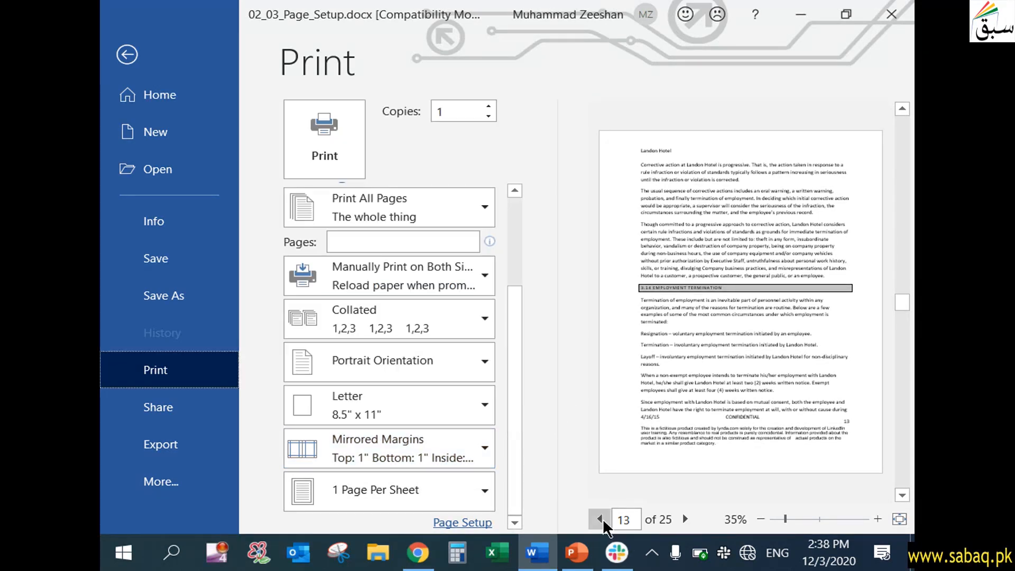
left_click(683, 521)
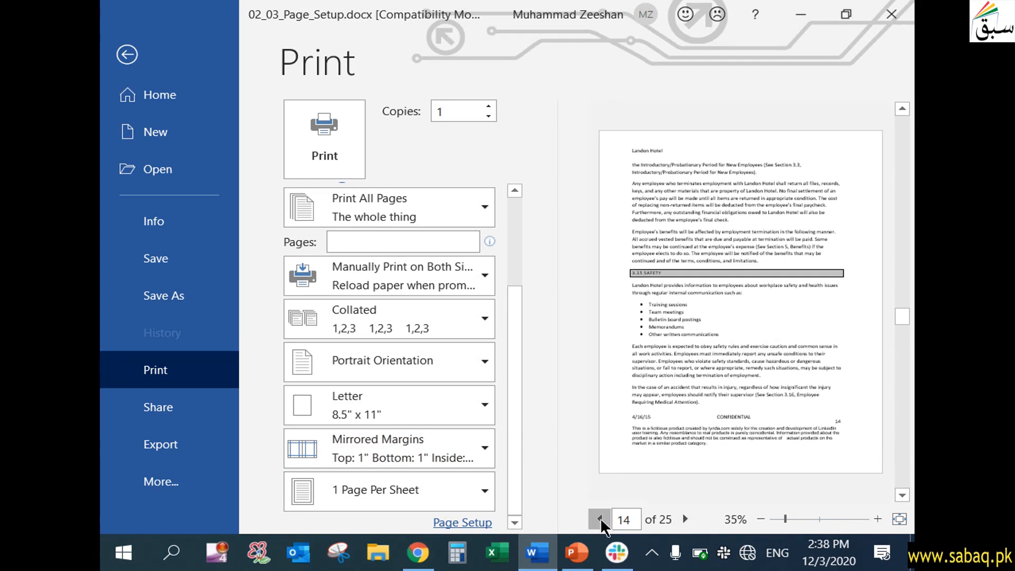
left_click(600, 519)
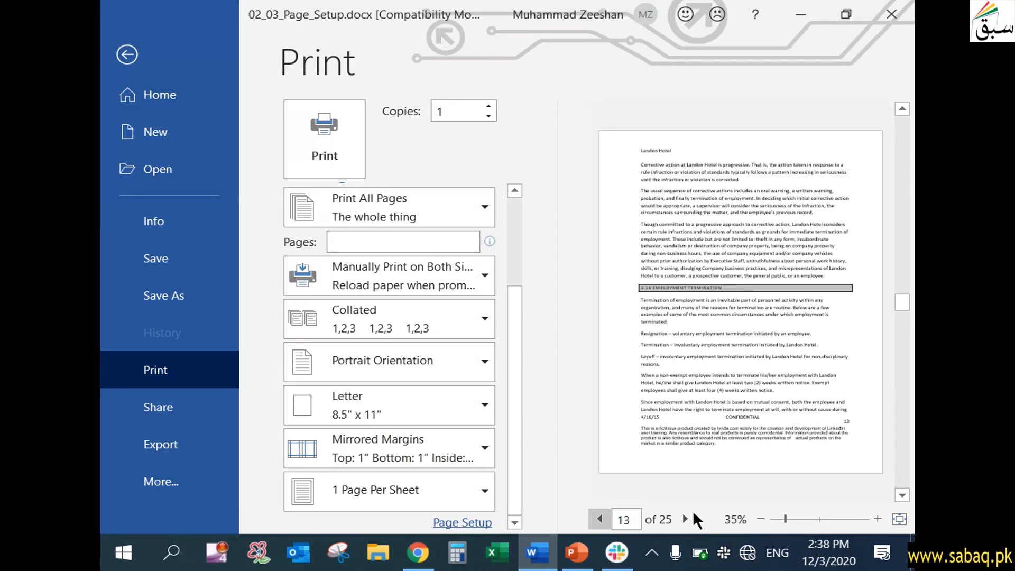
left_click(686, 518)
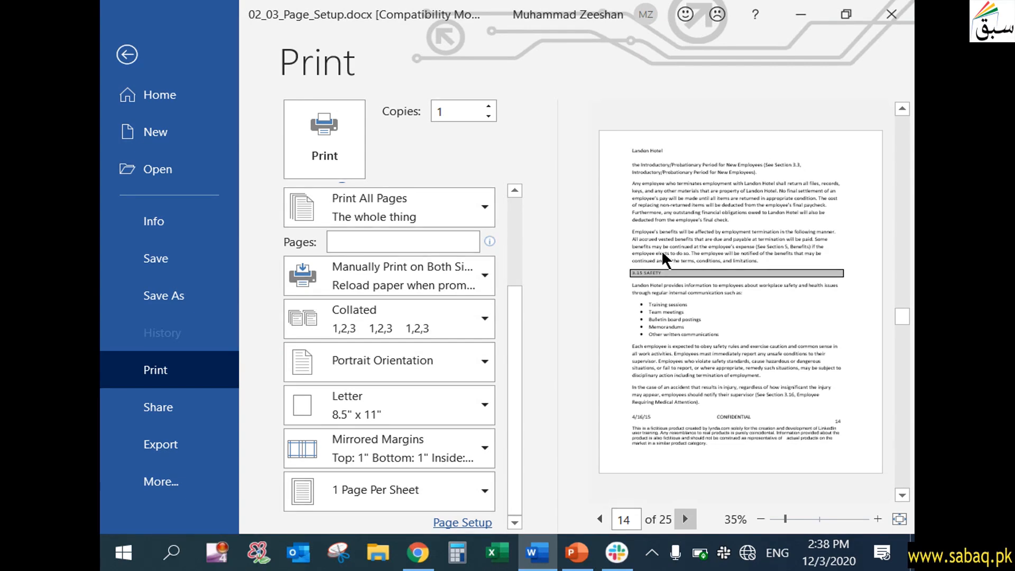
left_click(600, 519)
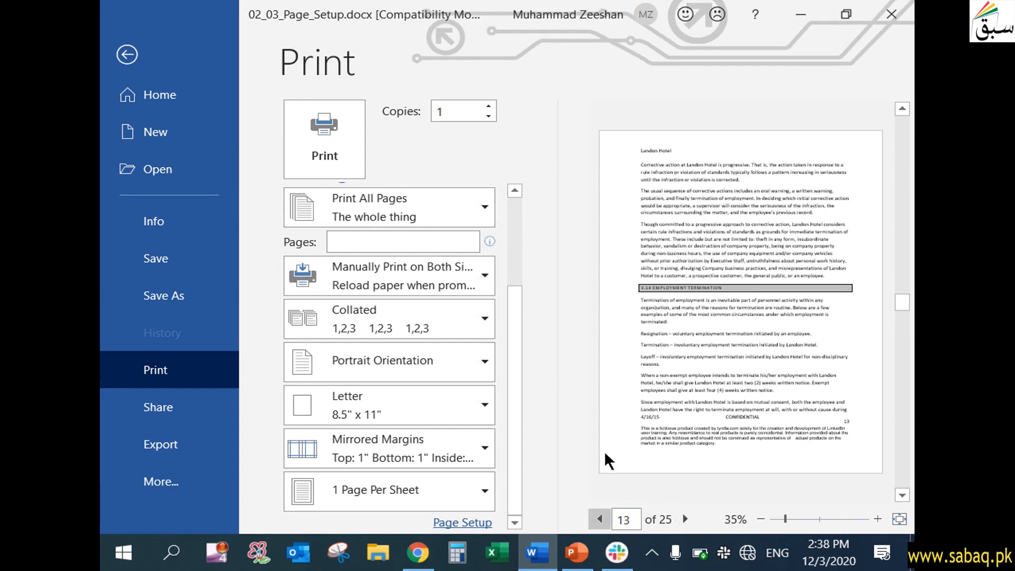
left_click(685, 520)
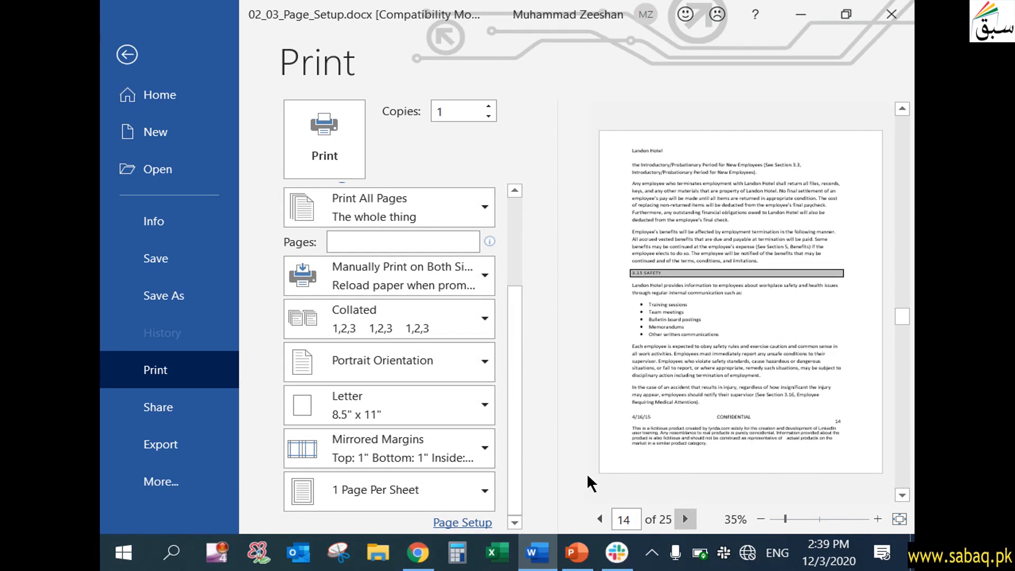
Step: Set a custom top margin of 3" for the whole document and check the space at the top of the pages
left_click(115, 55)
left_click(132, 115)
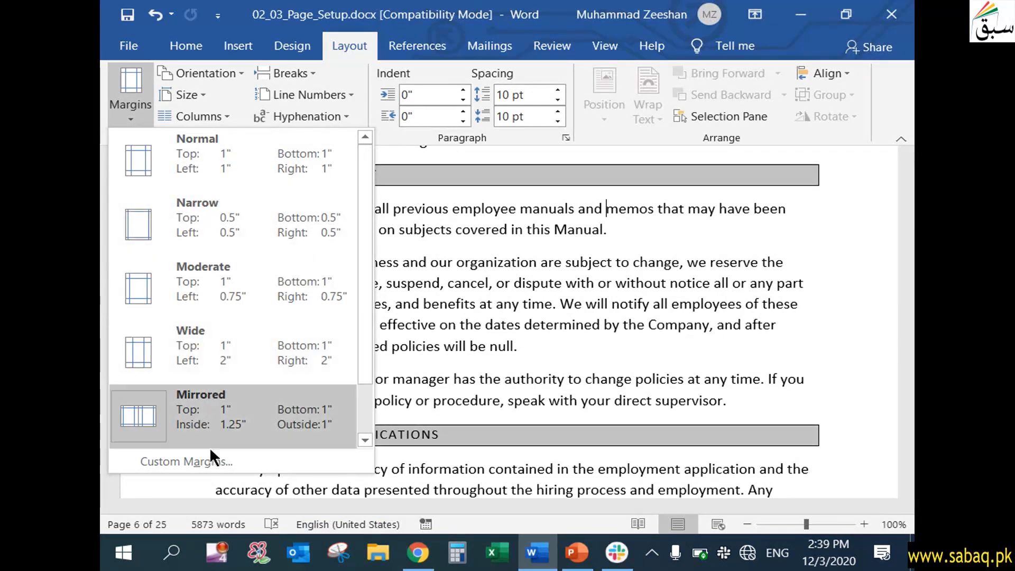
left_click(209, 462)
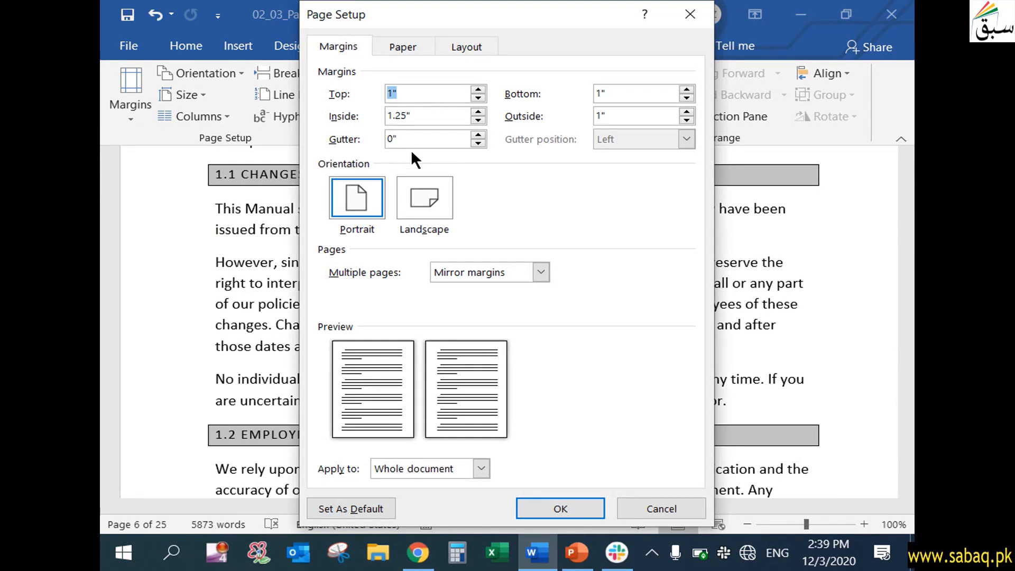
left_click(417, 92)
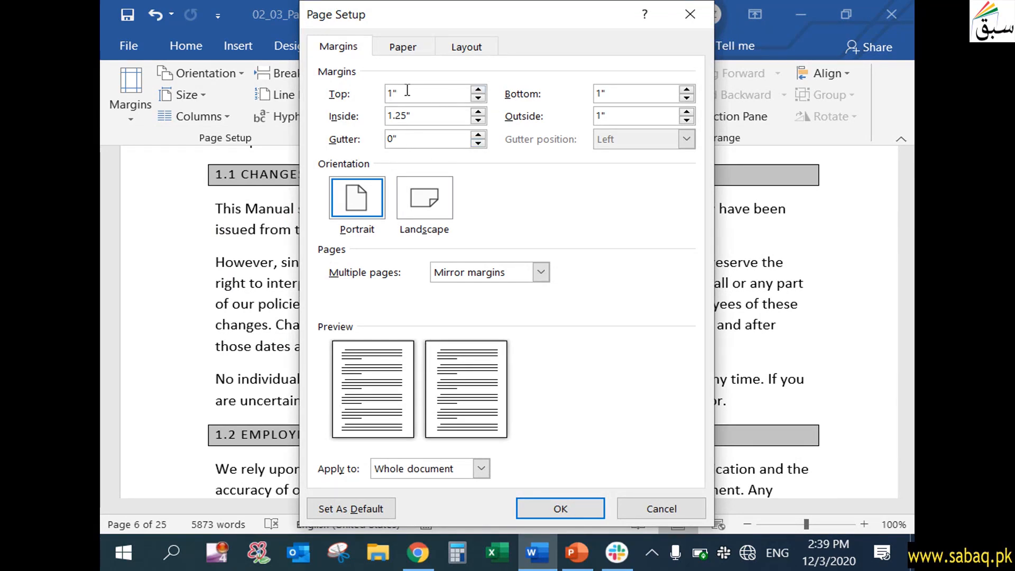
double_click(401, 95)
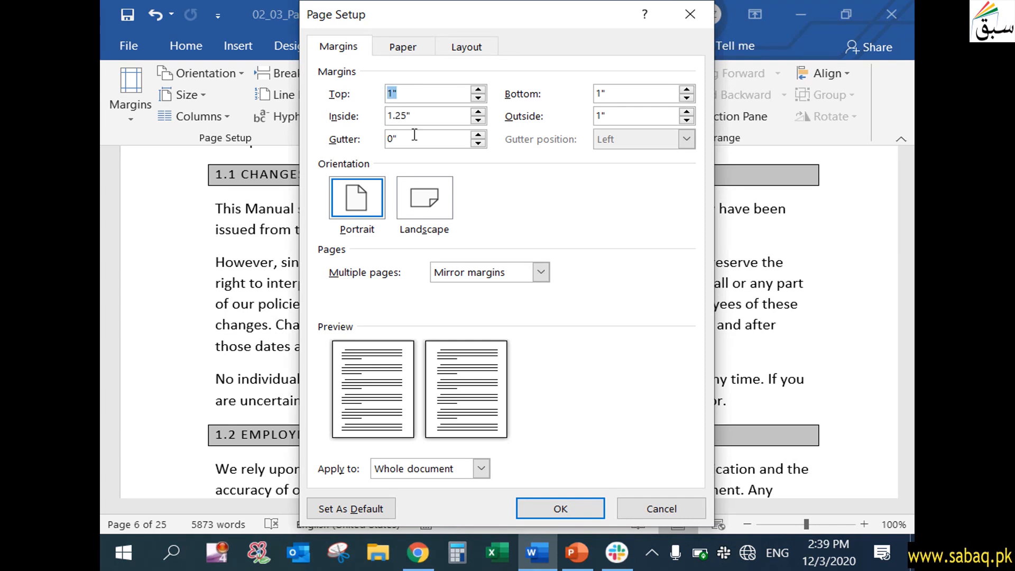
type("3")
left_click(605, 503)
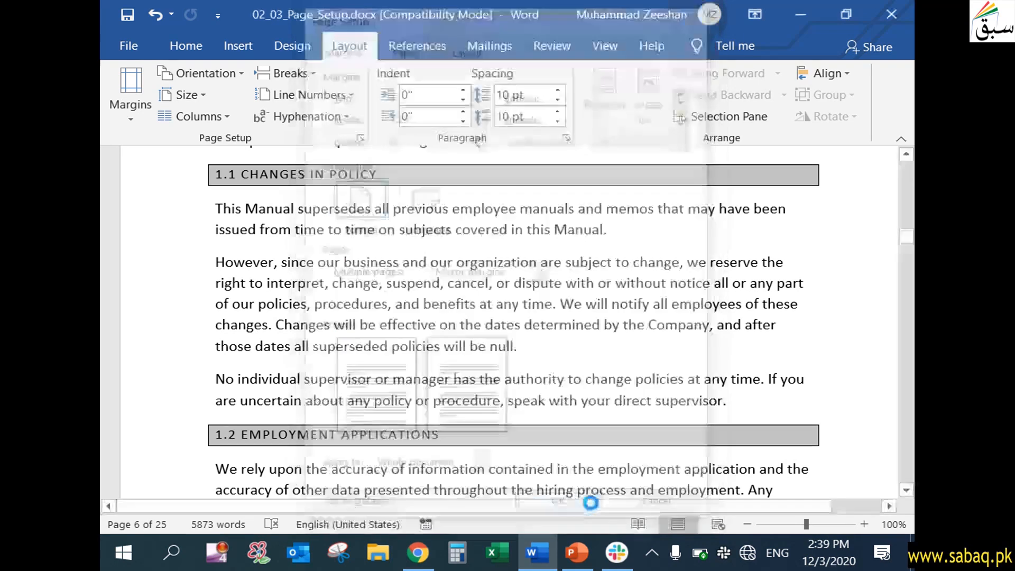
scroll(591, 501, "down", 3)
scroll(643, 449, "down", 10)
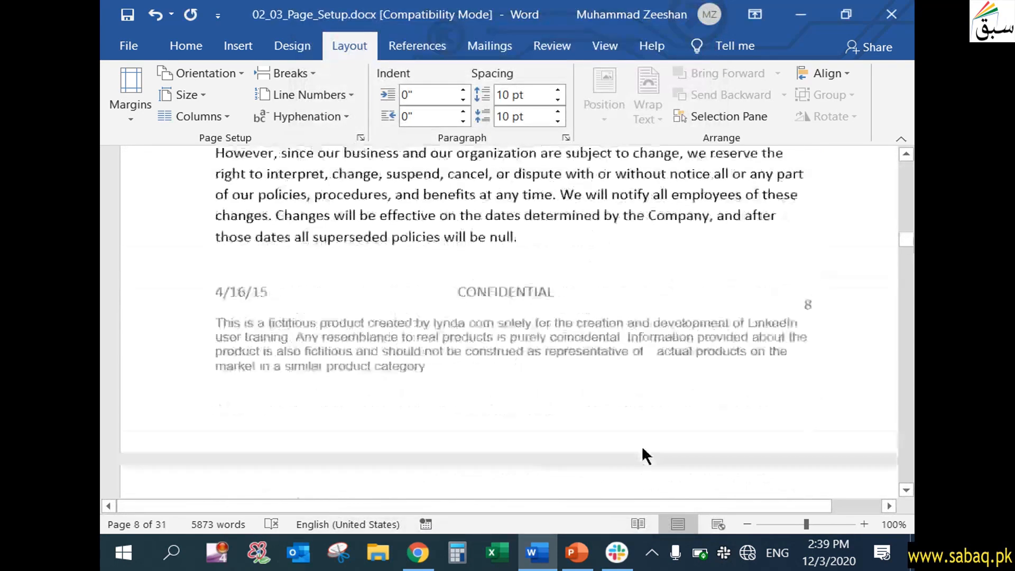
scroll(390, 331, "up", 2)
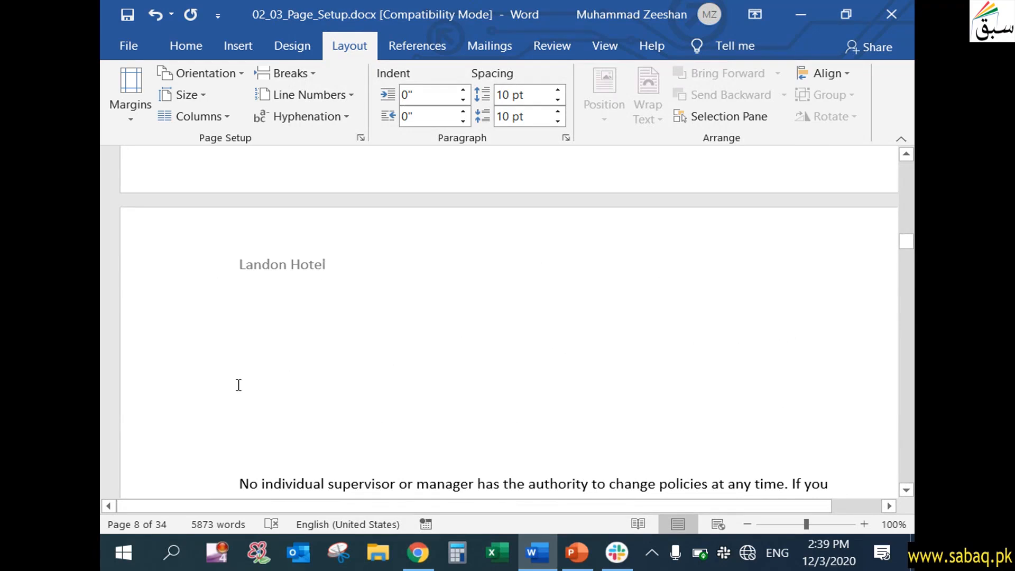
scroll(340, 374, "down", 3)
scroll(357, 370, "up", 4)
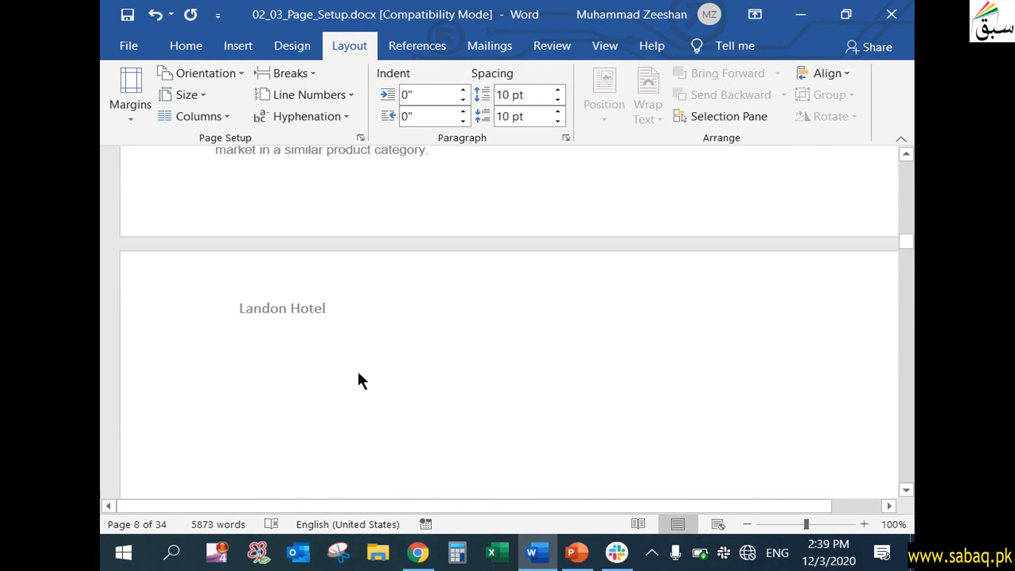
Step: Set the top margin to 1" and switch the whole document to landscape orientation, and check the page width
left_click(132, 118)
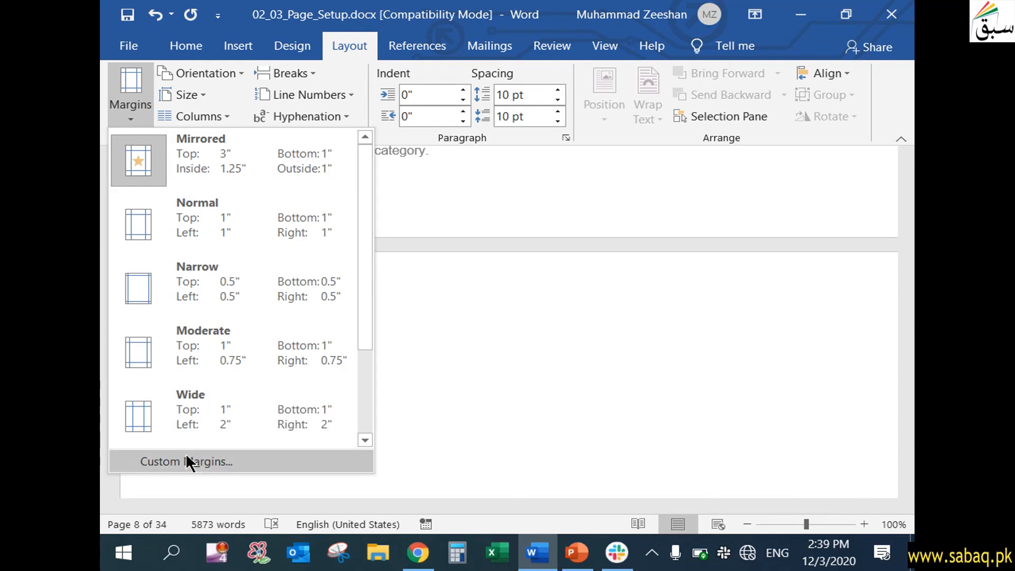
left_click(187, 455)
left_click(401, 96)
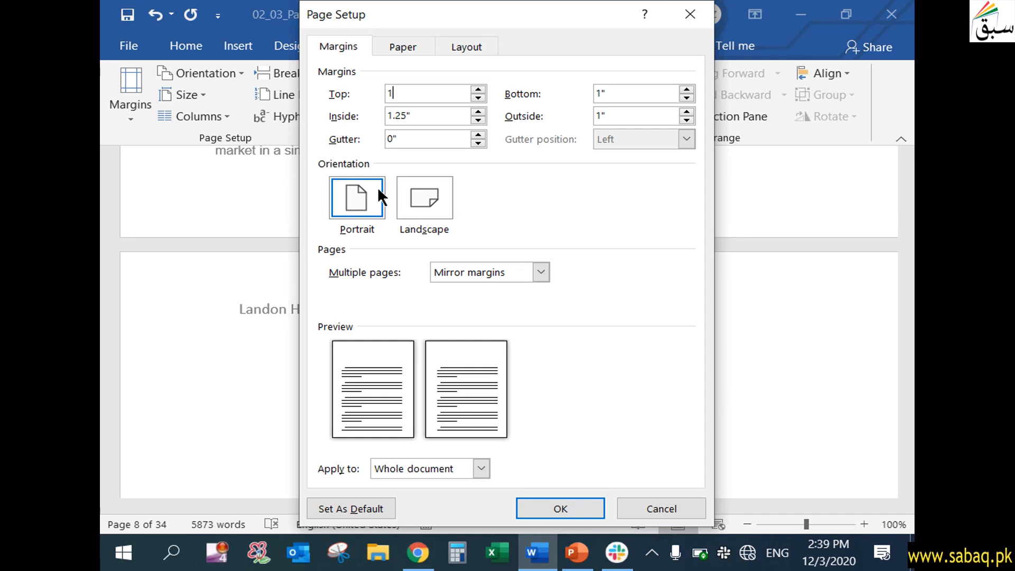
left_click(434, 199)
left_click(575, 504)
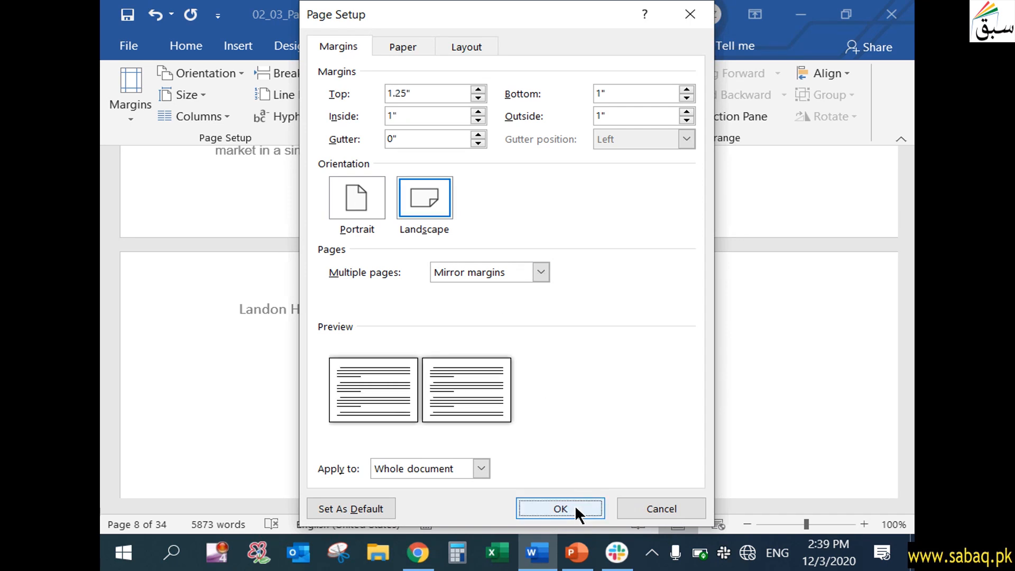
left_click_drag(614, 502, 815, 501)
left_click_drag(687, 503, 464, 500)
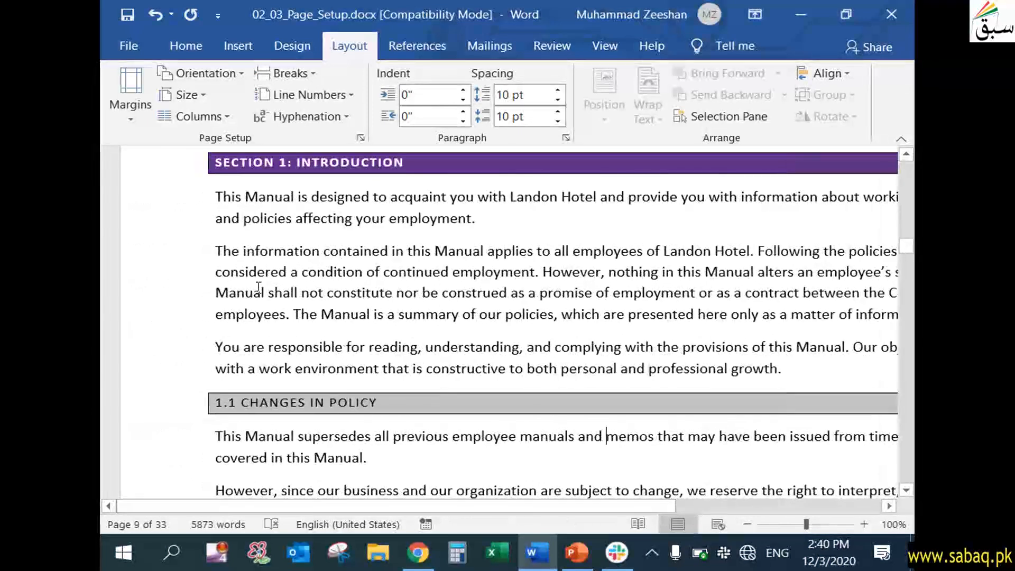
Step: Compare portrait and landscape orientation in the print preview, and return the document to landscape
left_click(134, 46)
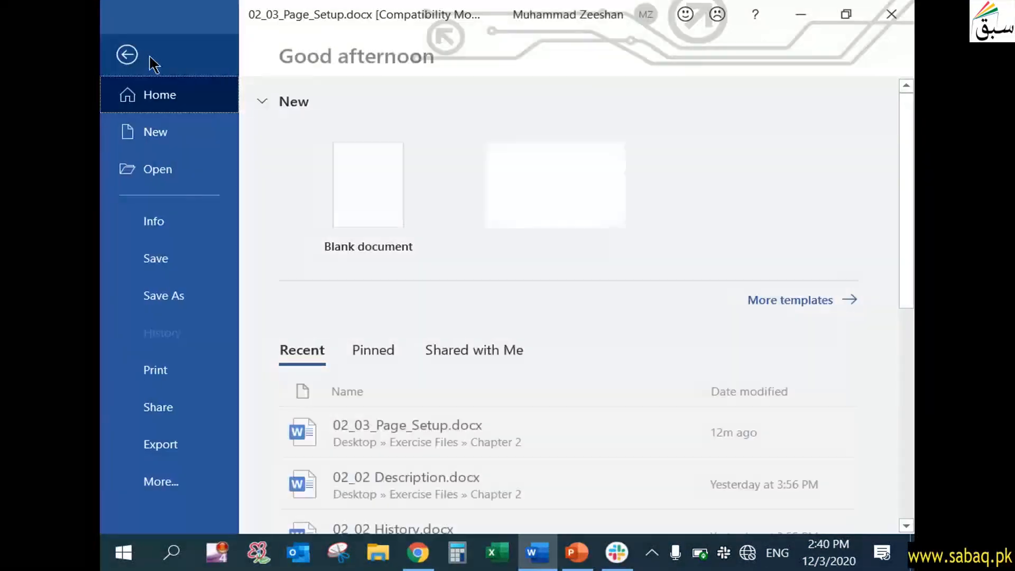
left_click(226, 388)
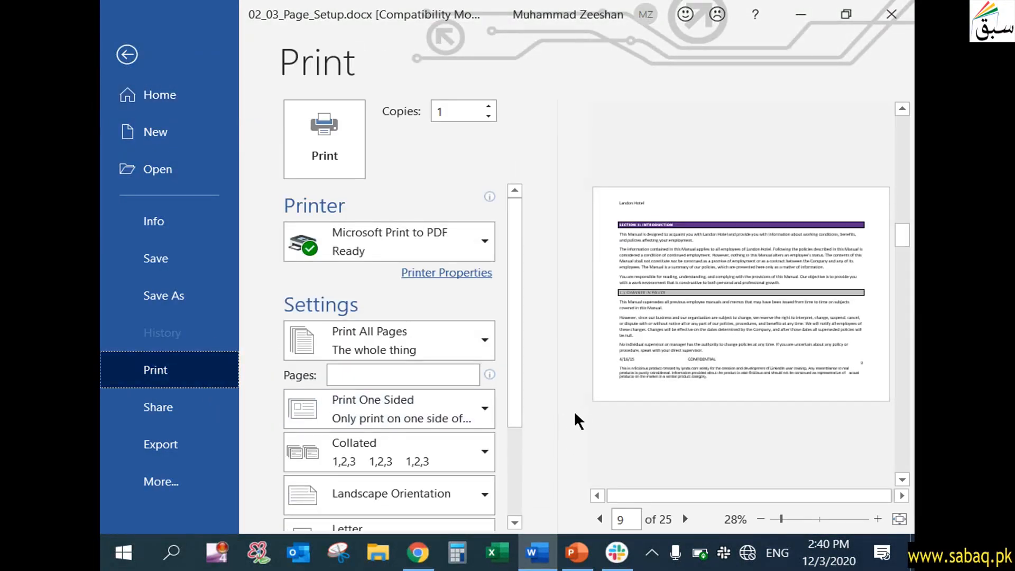
scroll(465, 462, "down", 3)
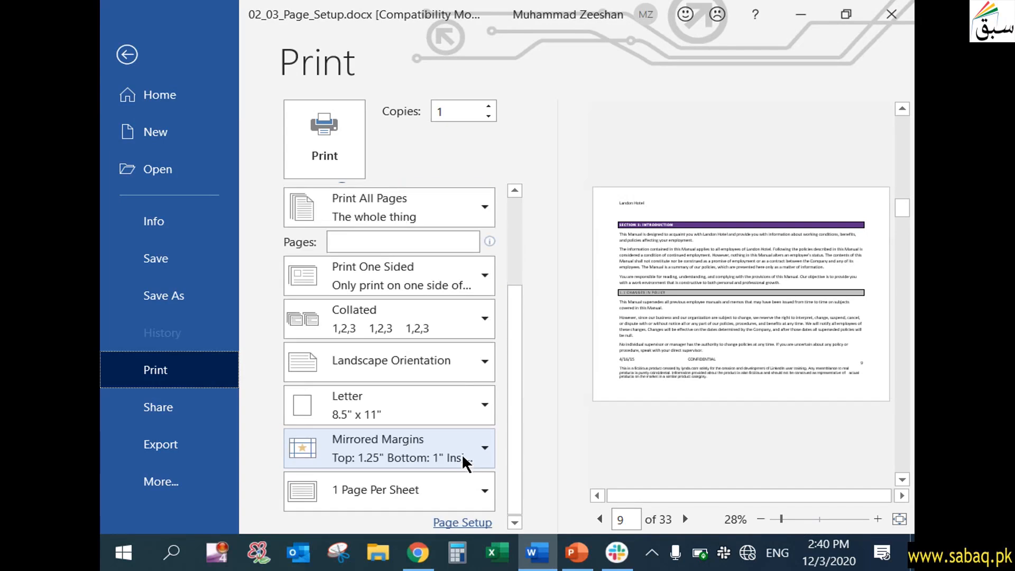
left_click(469, 375)
left_click(444, 405)
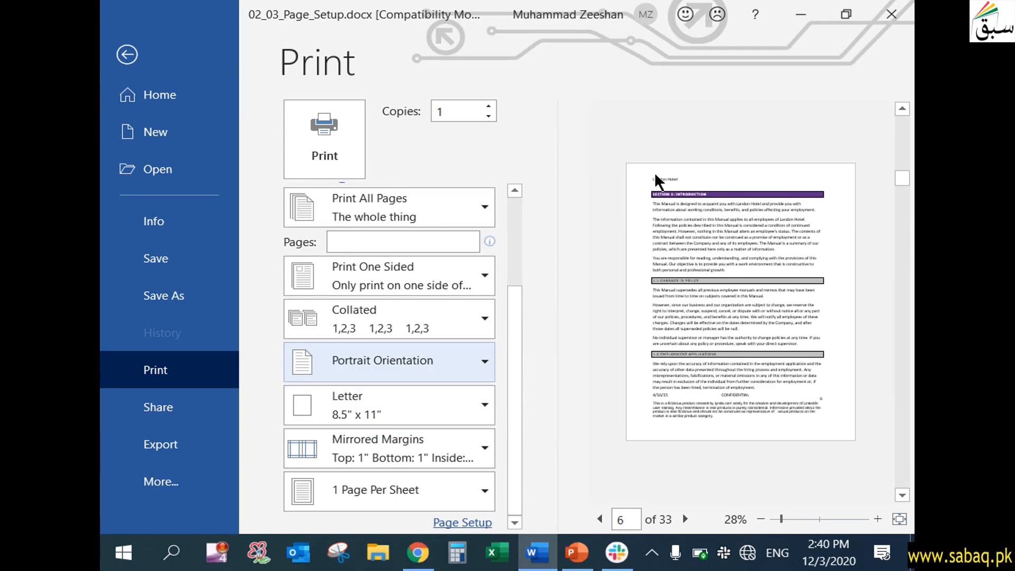
left_click(474, 367)
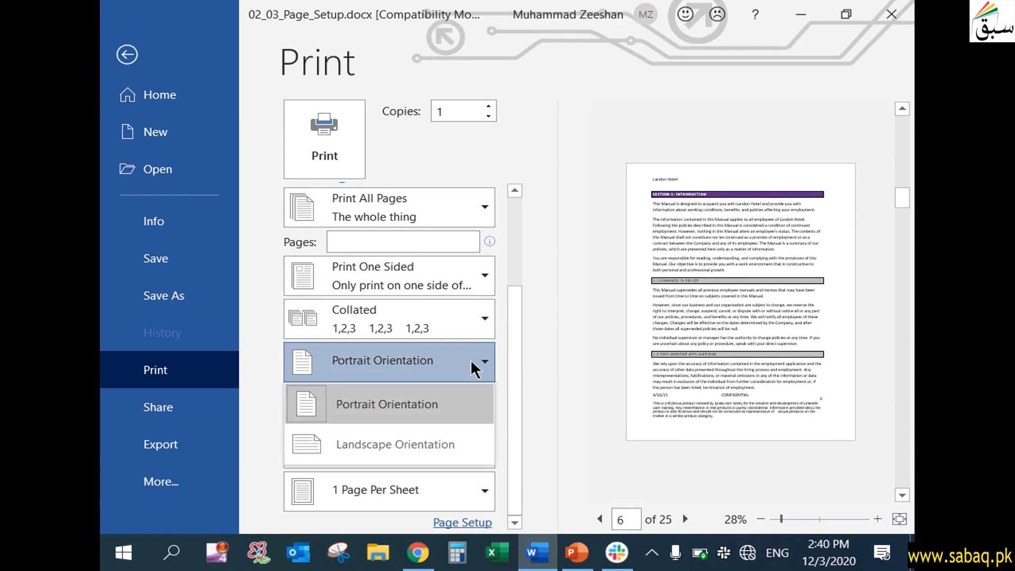
left_click(455, 445)
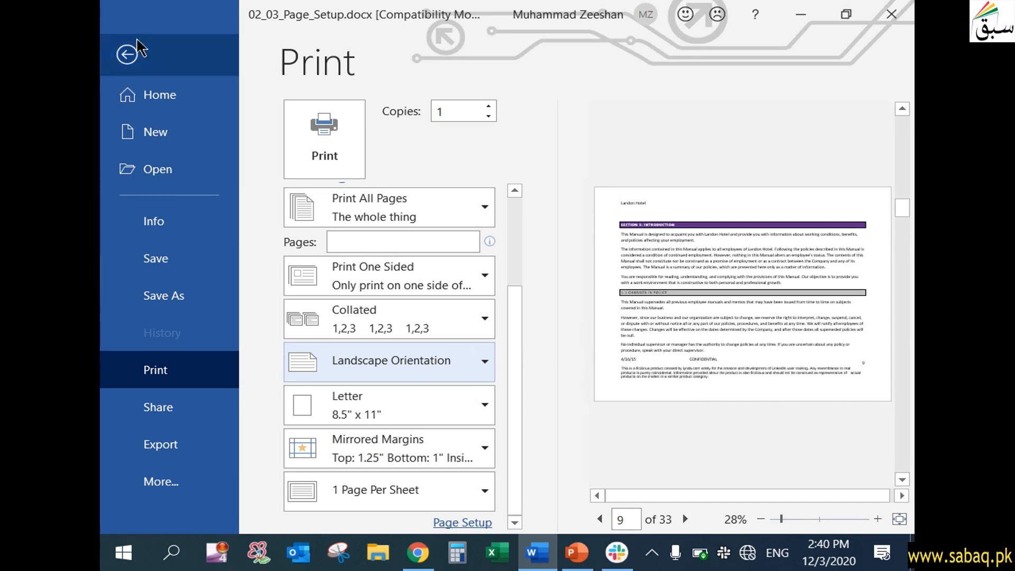
left_click(126, 54)
Step: Set the multiple pages option to 2 pages per sheet for the whole document and check the resulting pages
left_click(148, 113)
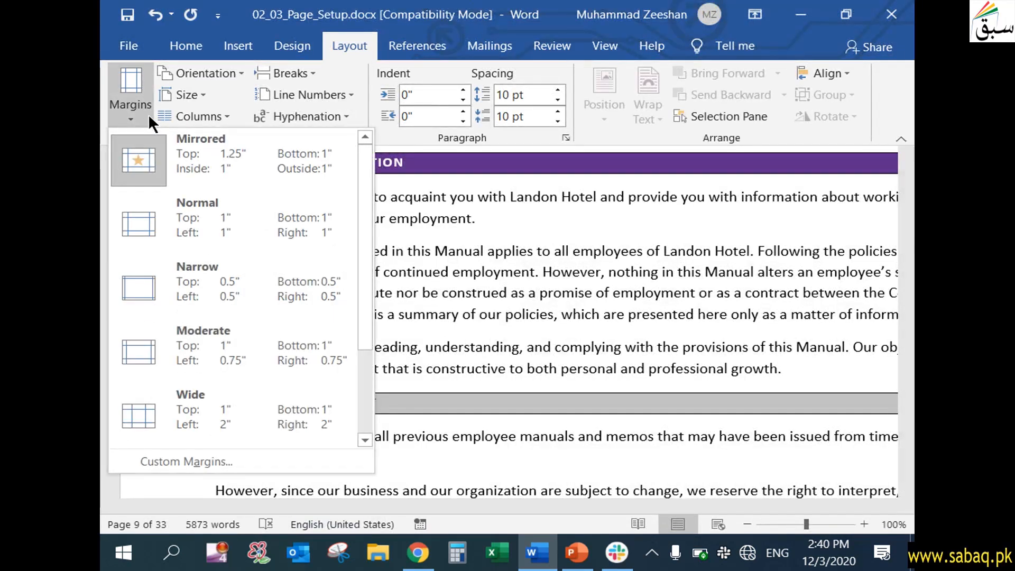
left_click(236, 459)
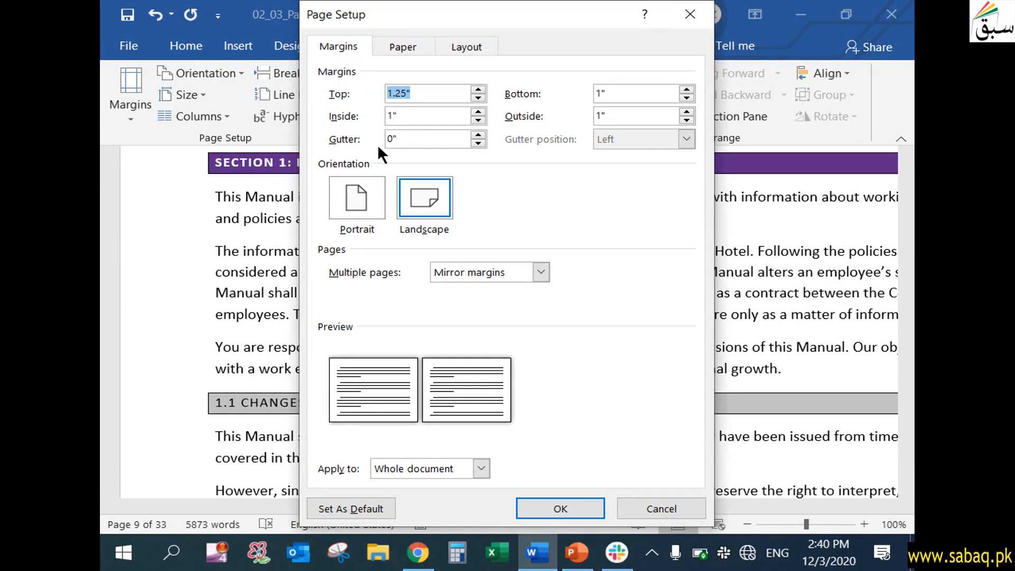
left_click(543, 271)
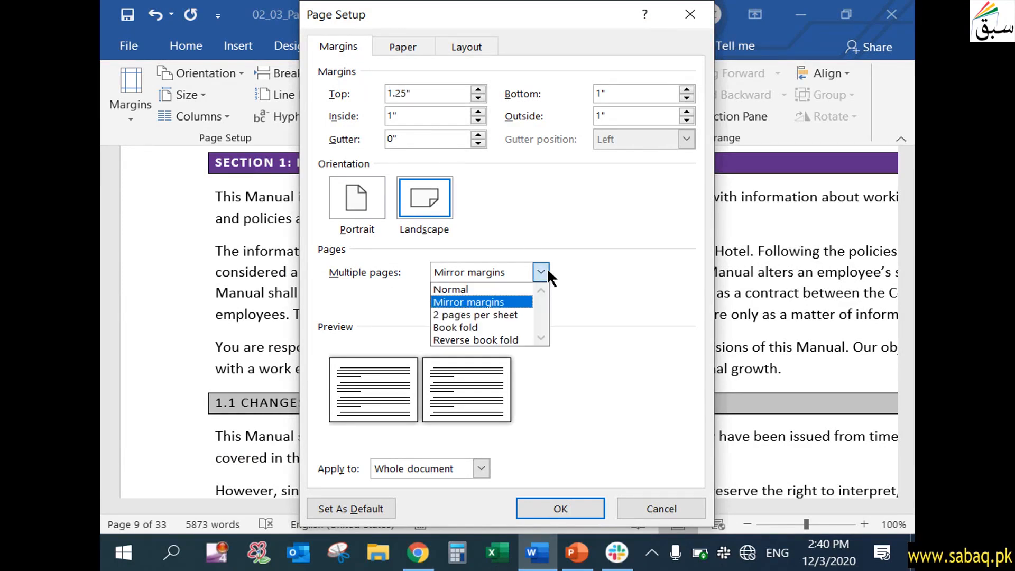
left_click(499, 314)
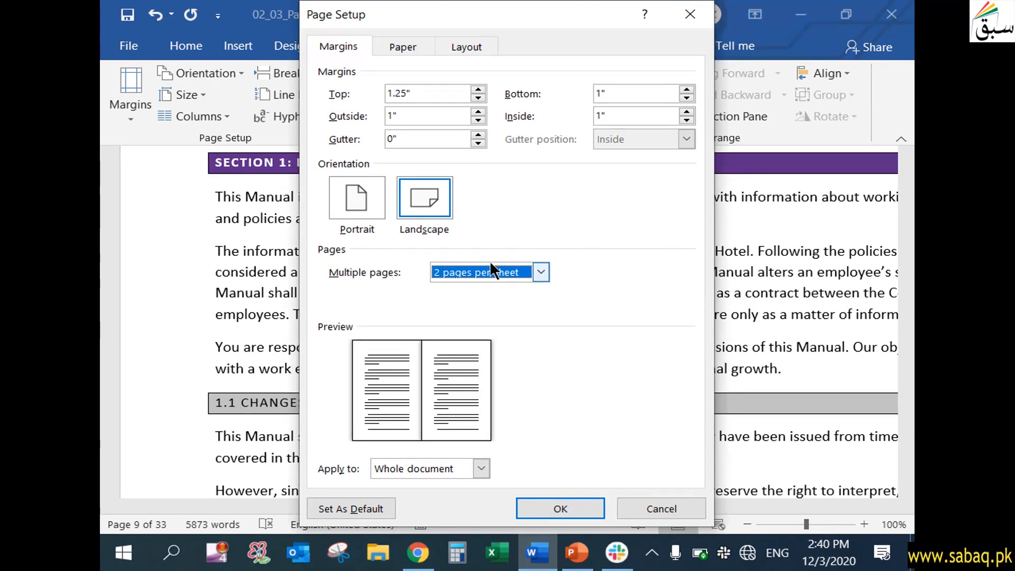
left_click(541, 272)
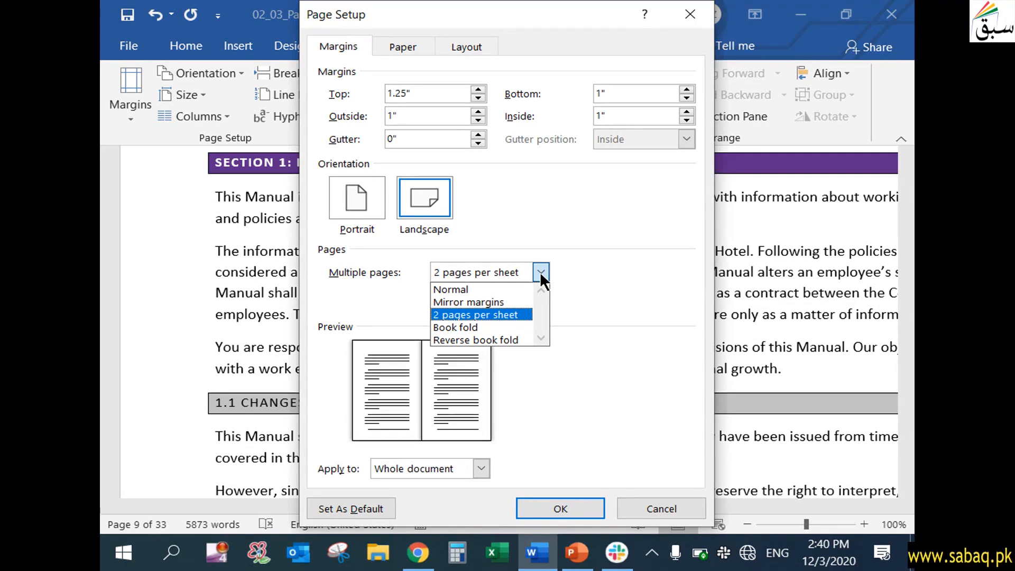
left_click(540, 272)
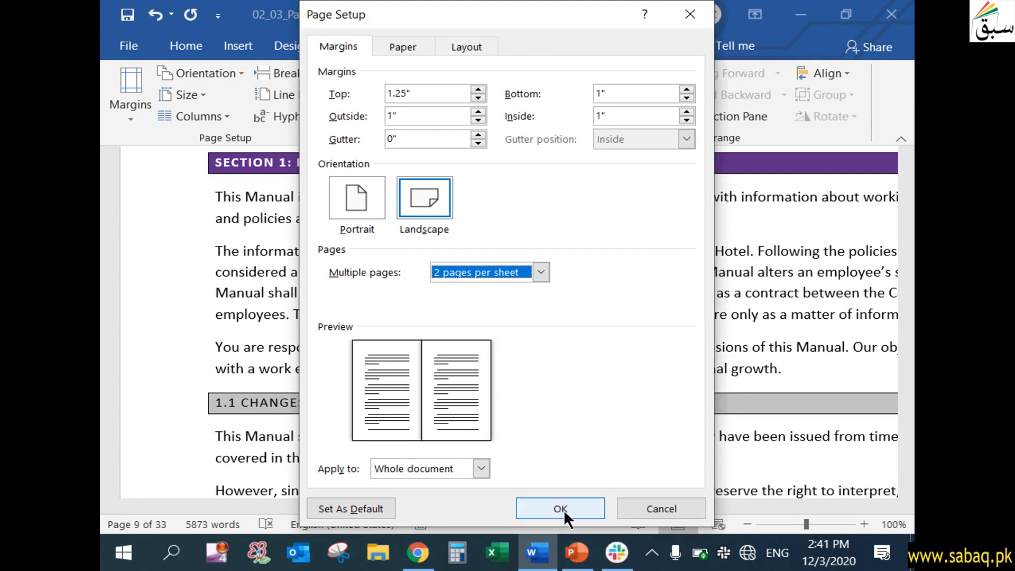
left_click(481, 468)
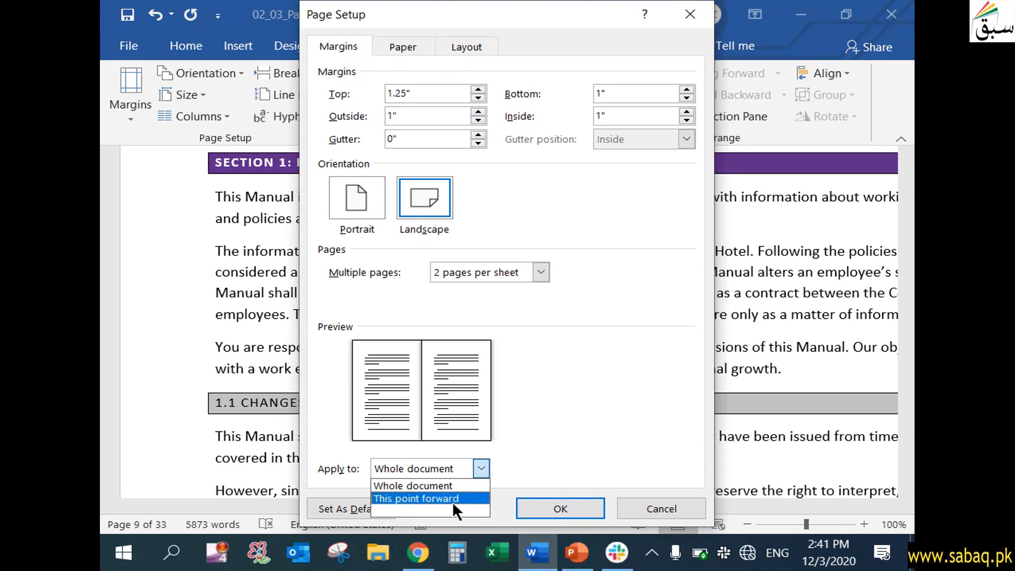
left_click(585, 382)
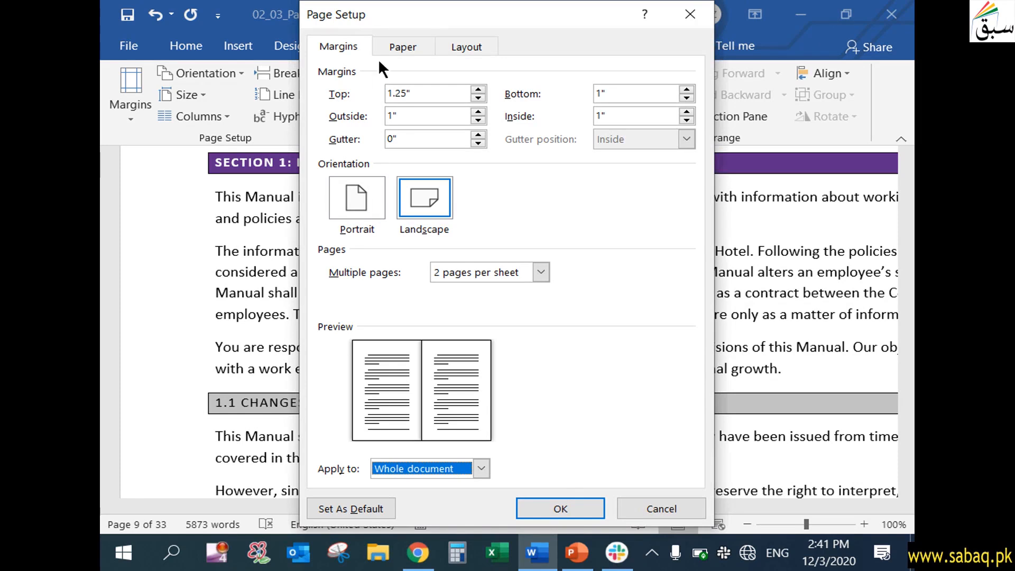
left_click(573, 503)
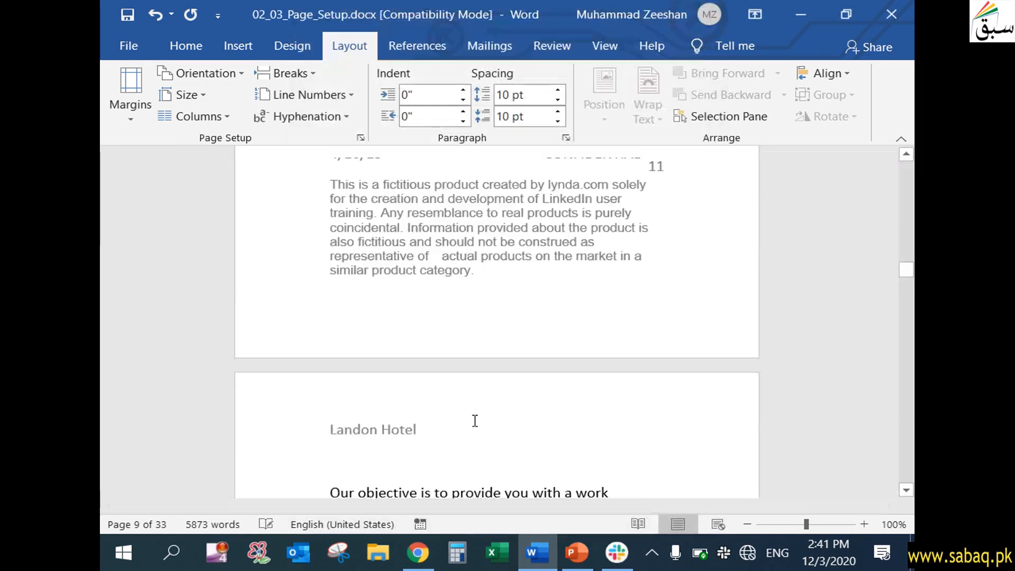
scroll(474, 420, "down", 10)
scroll(603, 412, "down", 12)
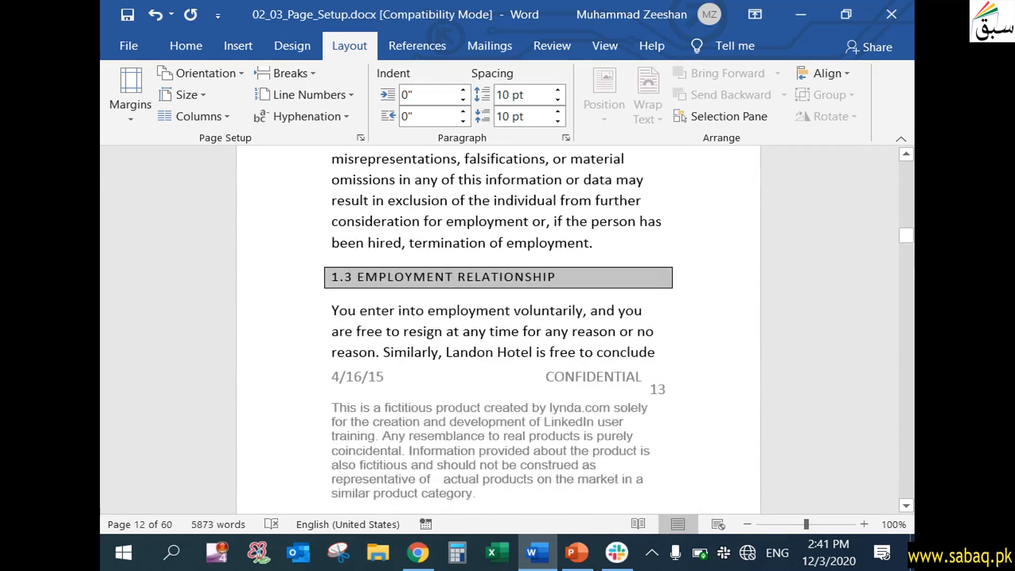
Step: Change the document's paper size to A4 and check the page layout around sections 1.1 and 1.2
left_click_drag(912, 241, 913, 166)
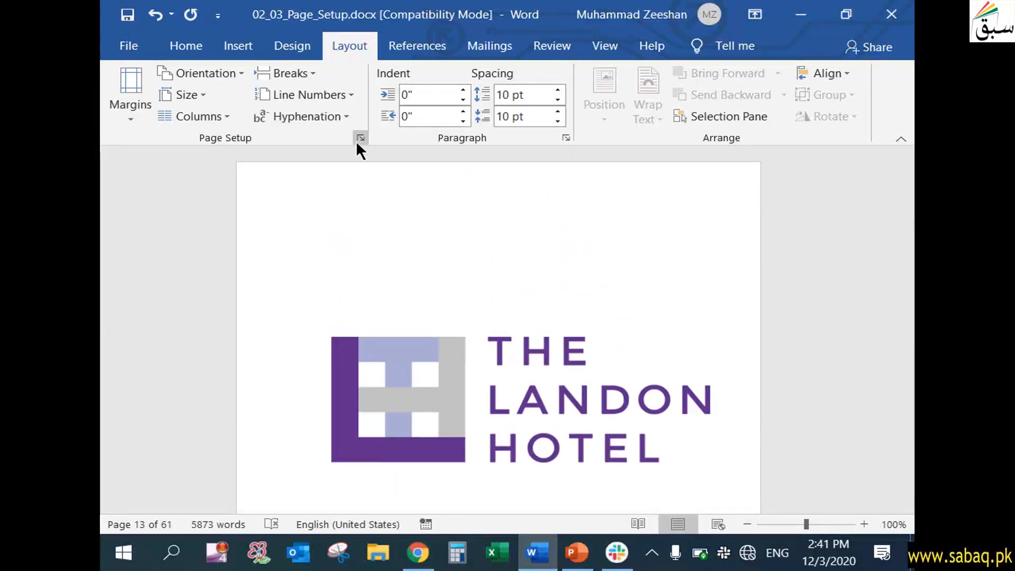
left_click(234, 73)
left_click(234, 72)
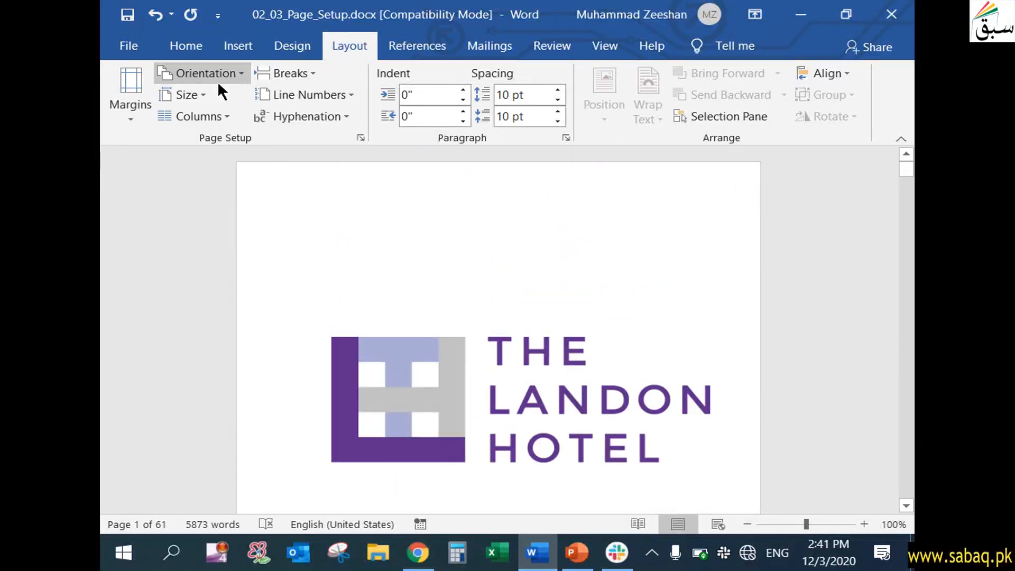
left_click(198, 97)
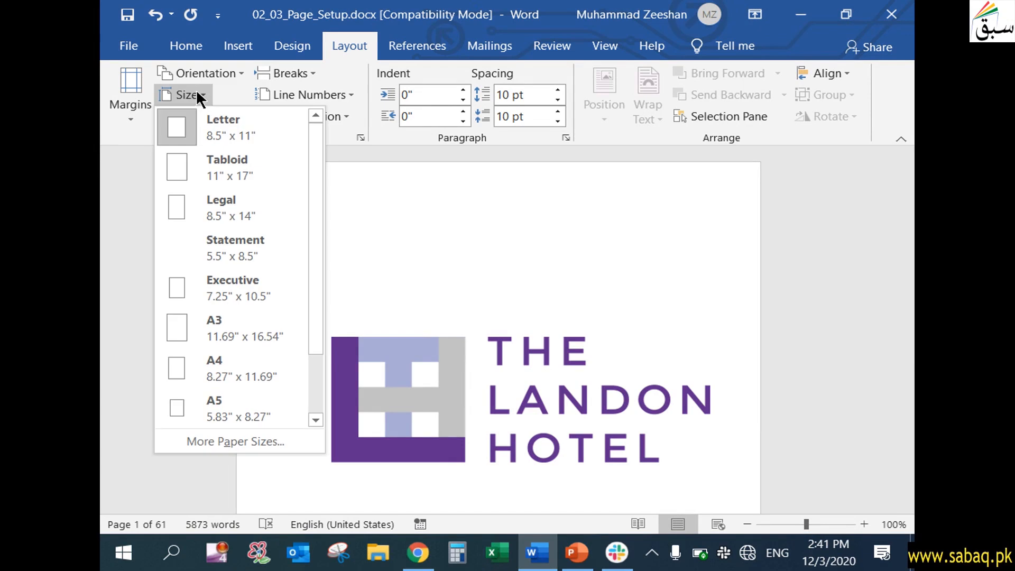
left_click(223, 321)
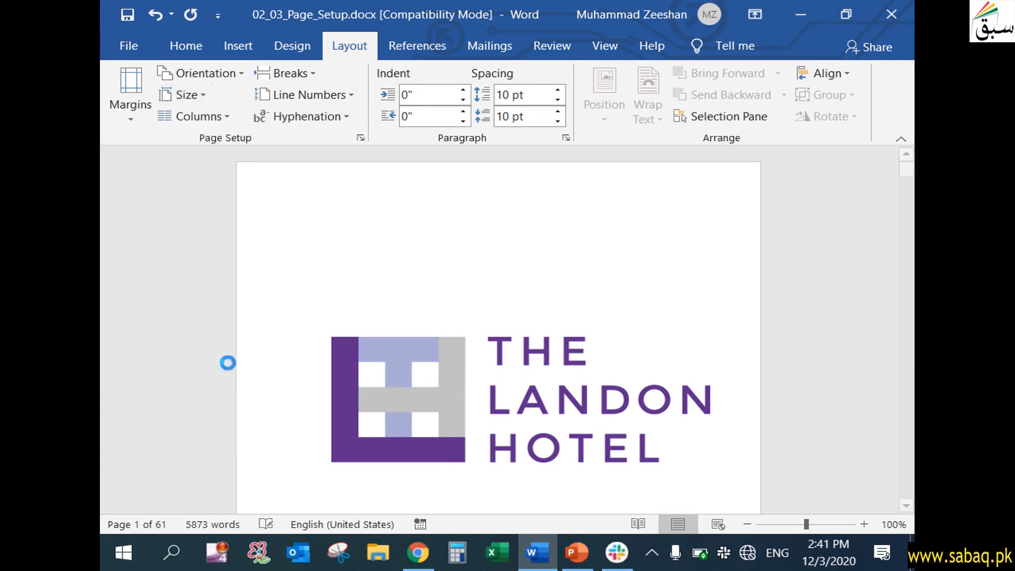
left_click(195, 95)
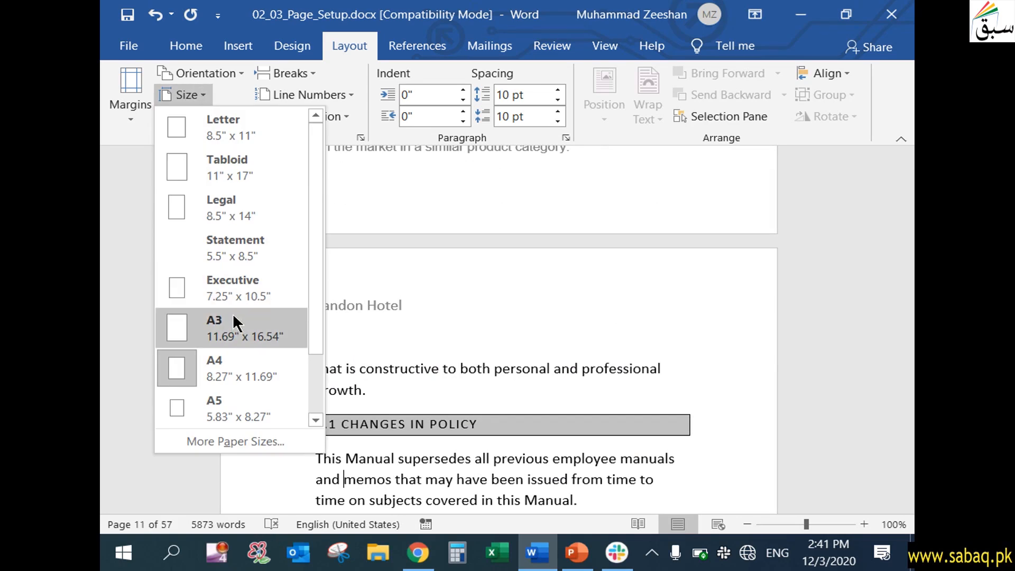
key("Escape")
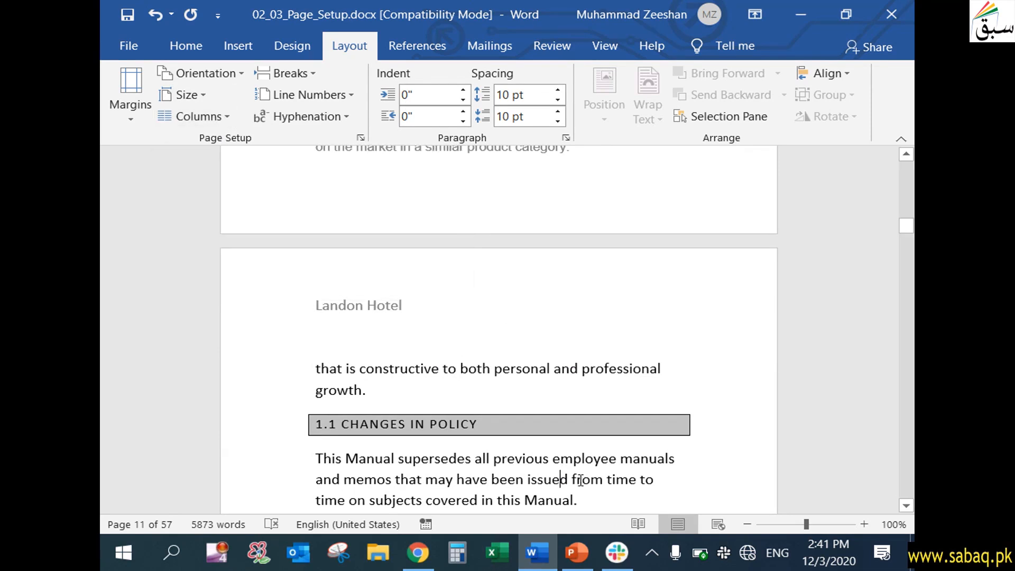
scroll(575, 475, "down", 5)
scroll(574, 474, "down", 10)
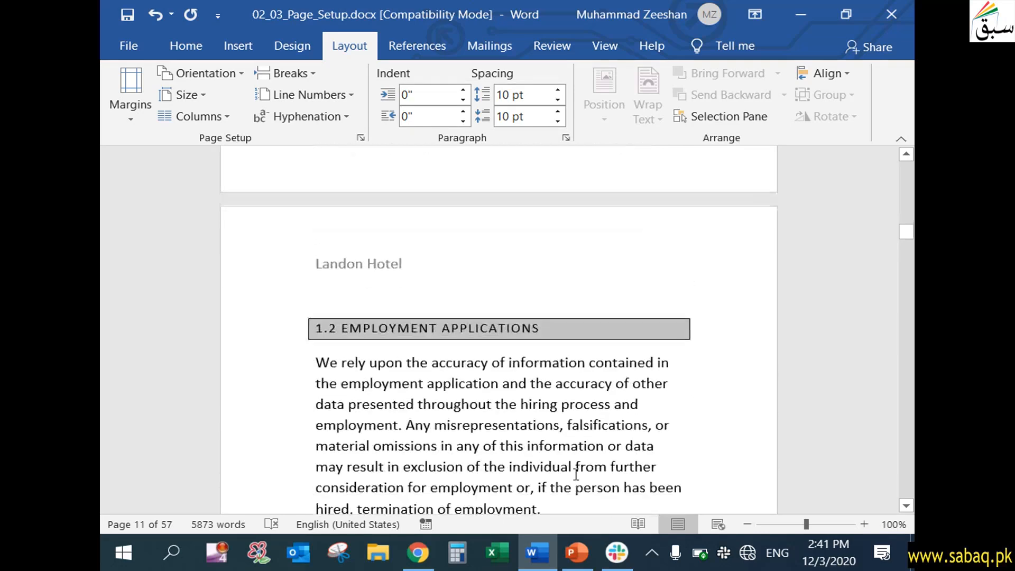
Step: Lay out the document text in two columns and check the column flow around sections 1.2 and 1.3
scroll(575, 472, "up", 3)
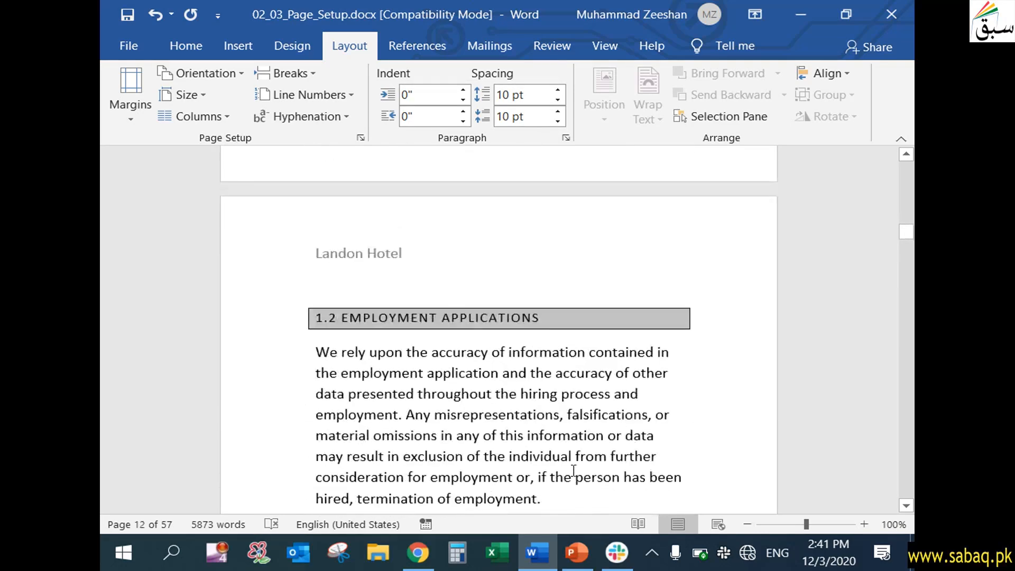
scroll(464, 433, "down", 2)
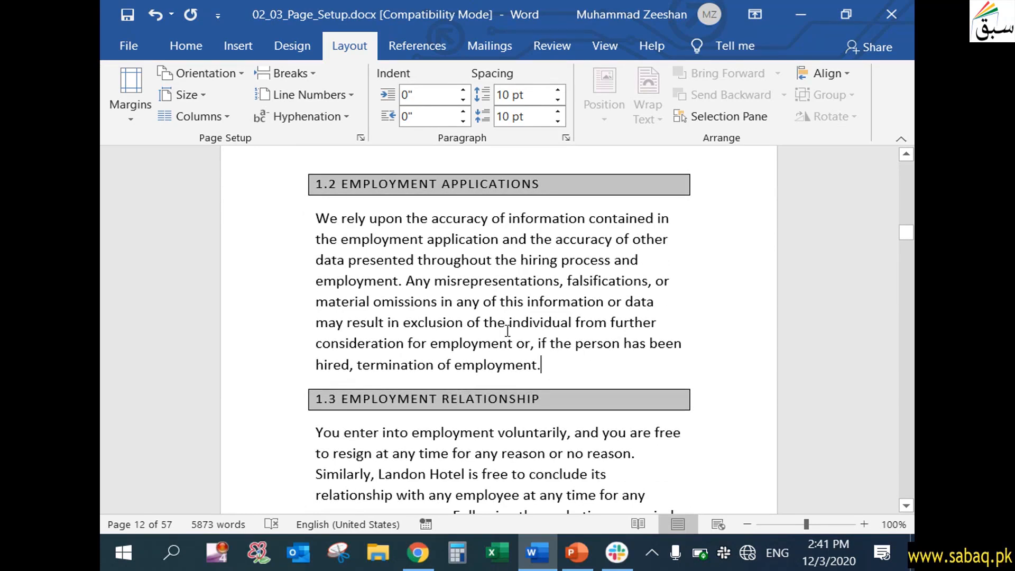
scroll(495, 332, "up", 1)
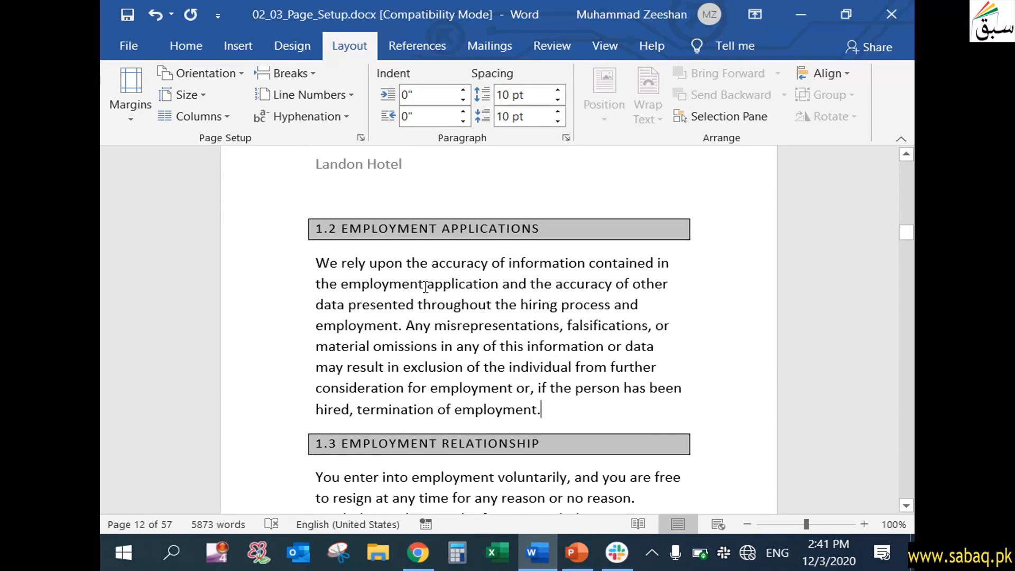
left_click(221, 111)
left_click(237, 186)
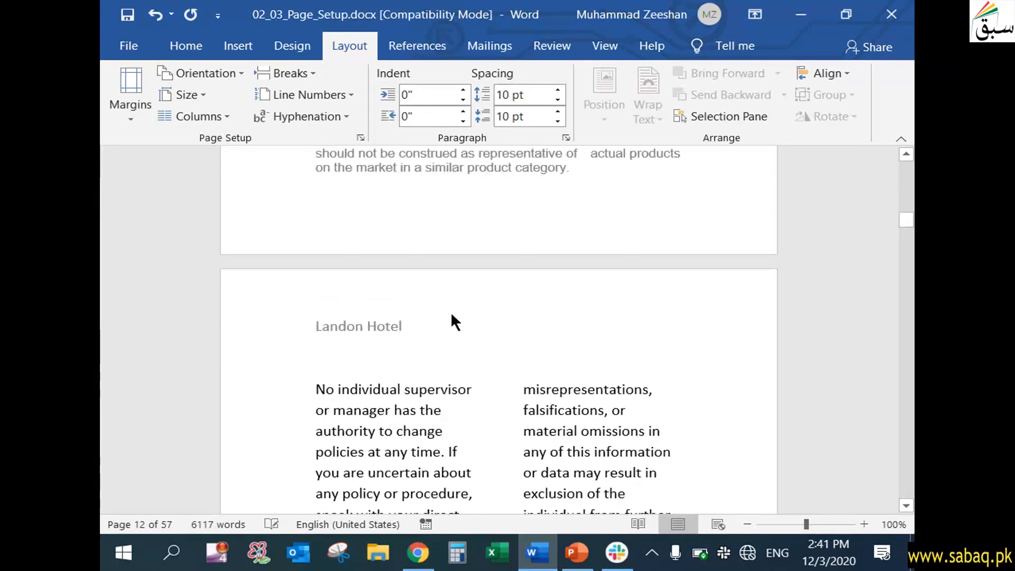
scroll(453, 313, "down", 2)
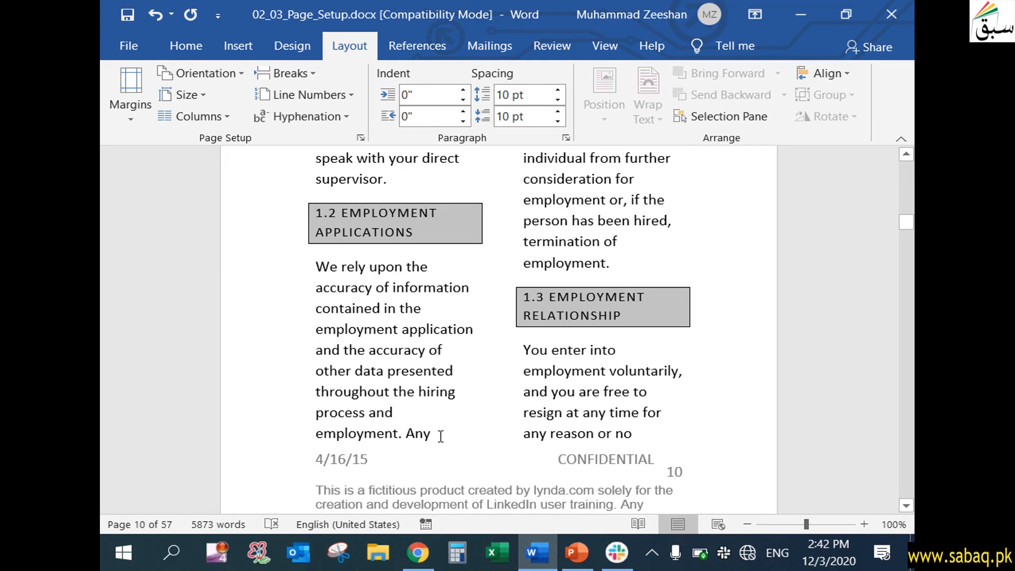
scroll(399, 454, "up", 5)
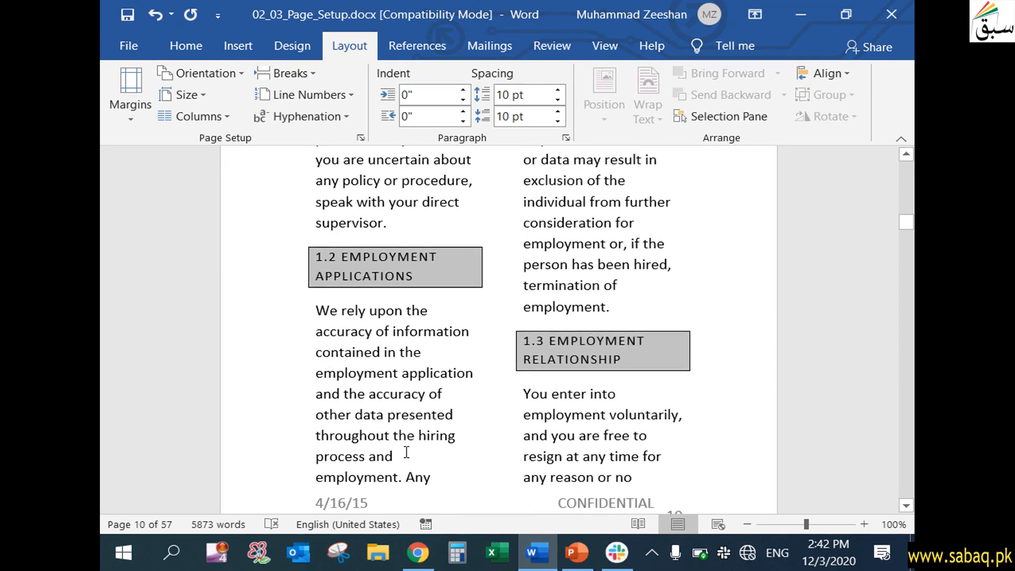
scroll(456, 351, "up", 1)
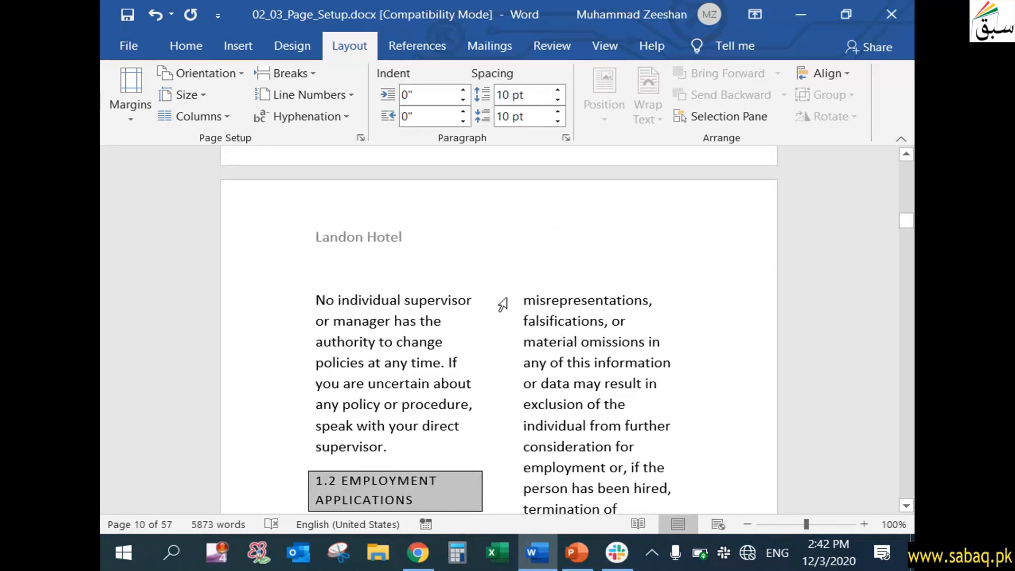
Step: Try the Left column preset and the Right column preset on the text starting at "misrepresentations"
left_click_drag(523, 300, 562, 307)
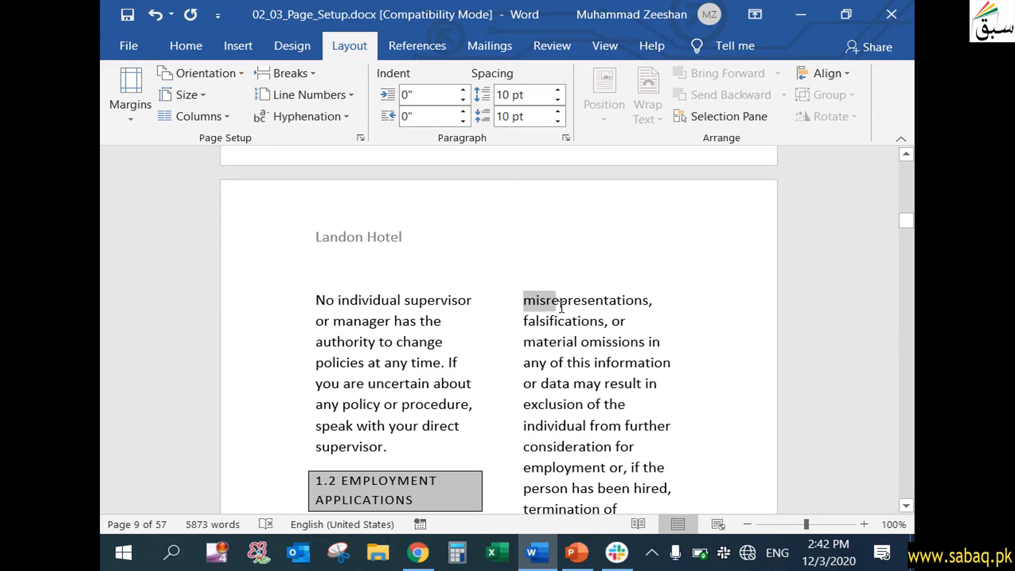
left_click(210, 119)
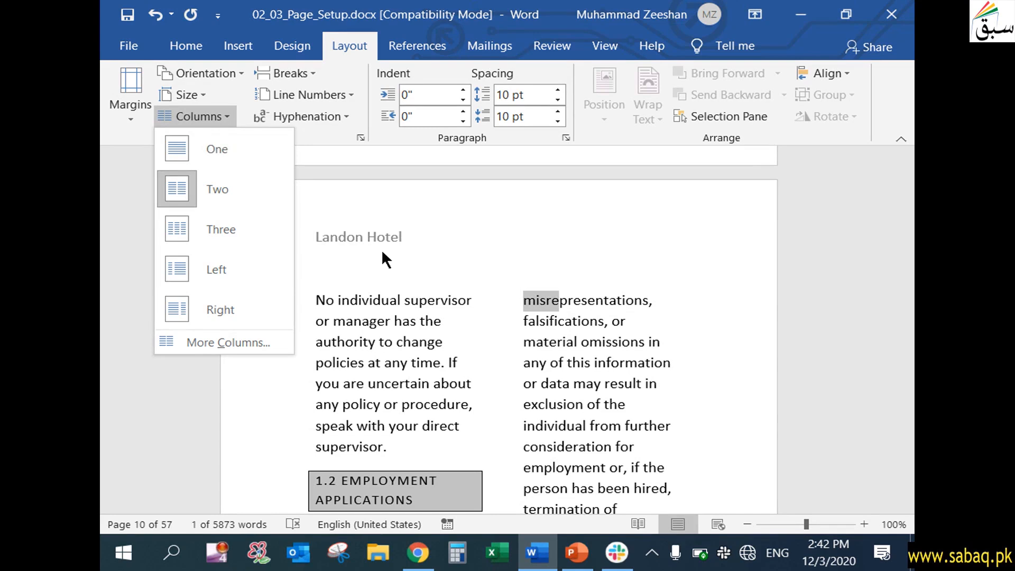
left_click(263, 277)
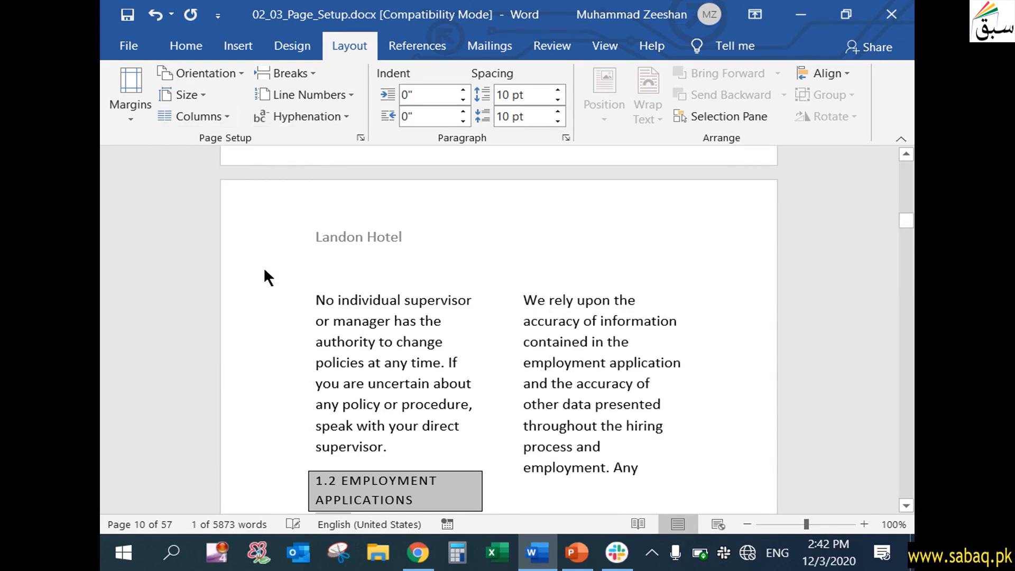
left_click(217, 121)
left_click(226, 321)
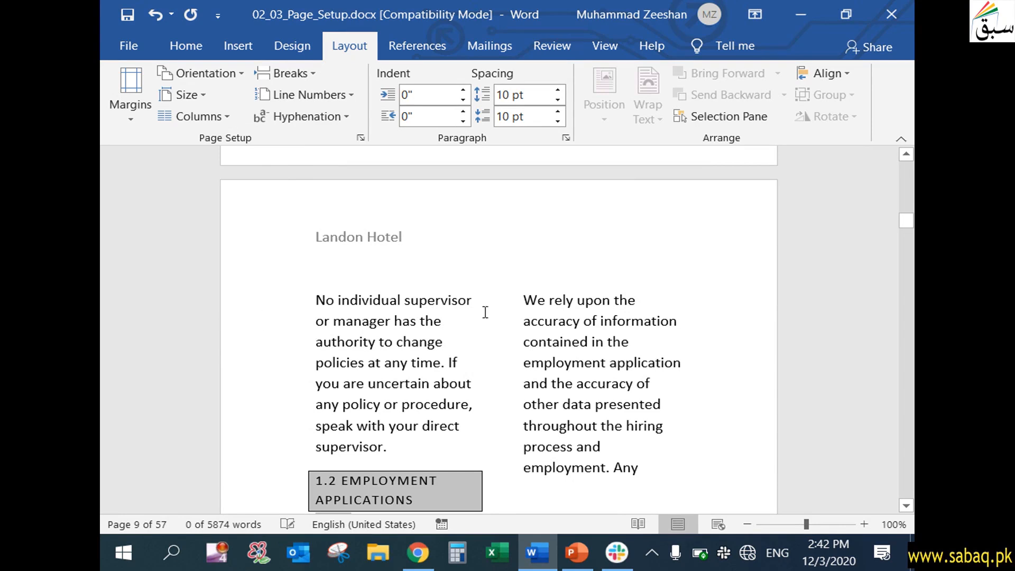
left_click(228, 118)
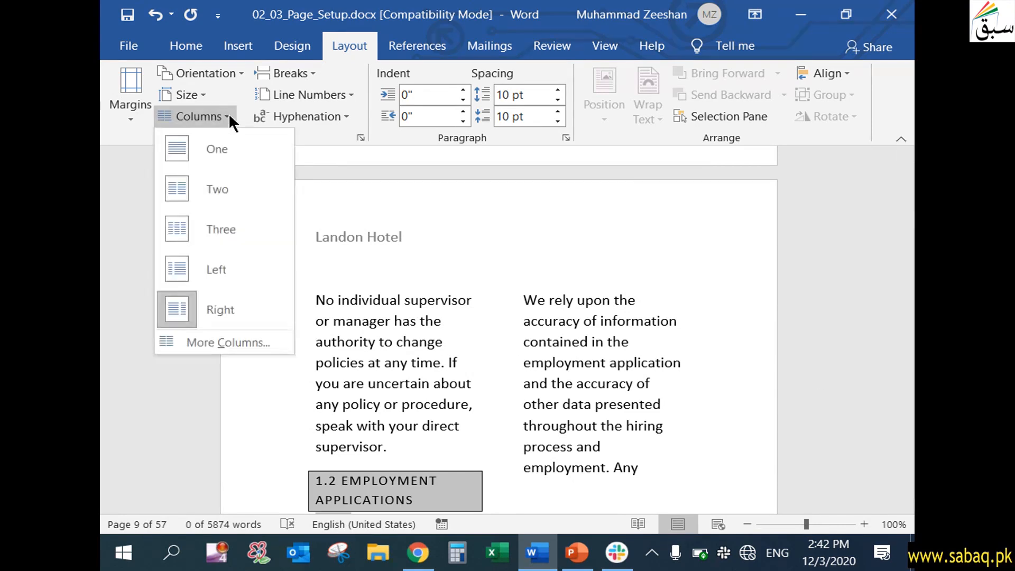
left_click(228, 116)
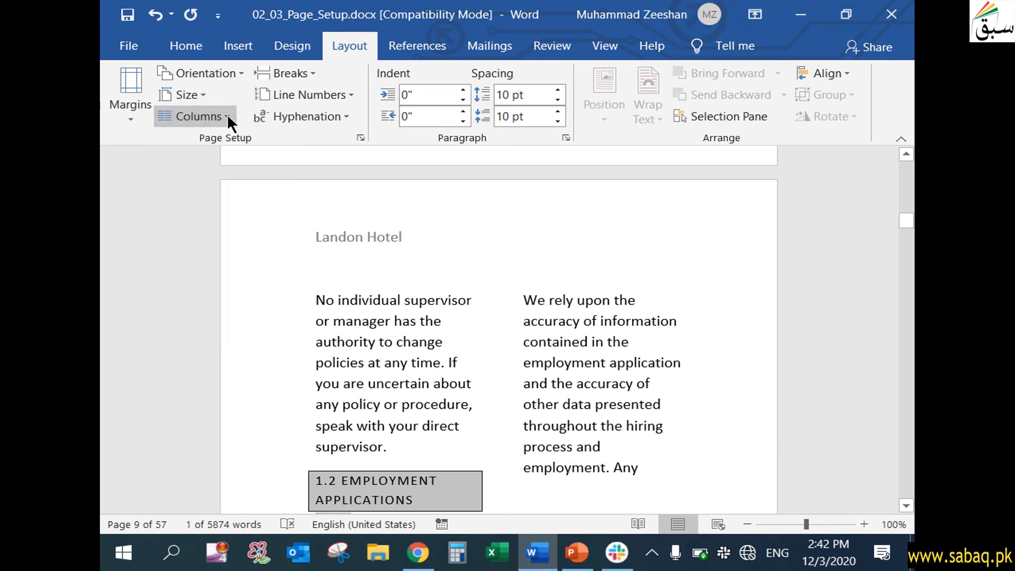
Step: Look over the page and section break types, and check the column layout of the table of contents
left_click(311, 75)
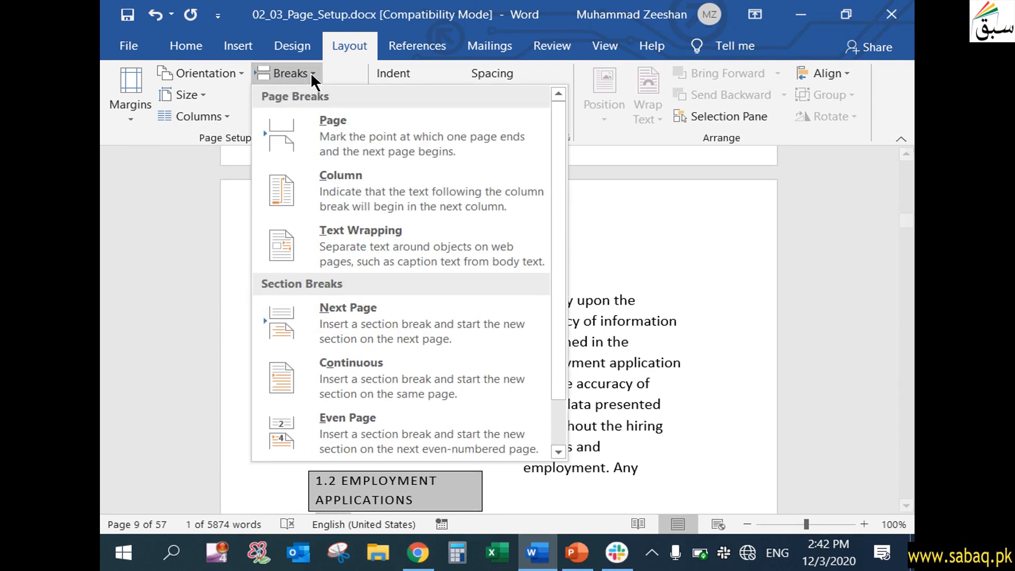
left_click(521, 157)
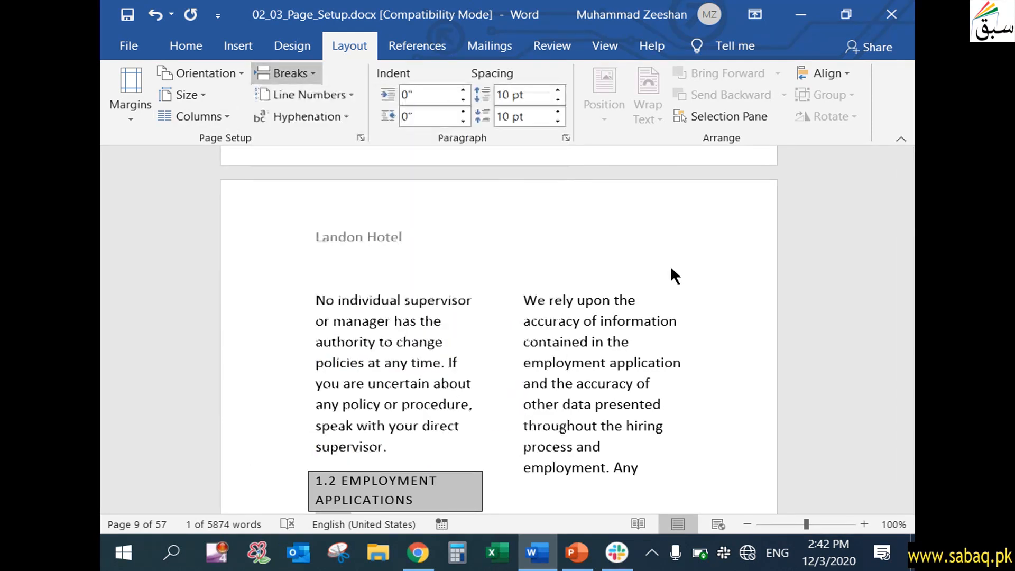
left_click_drag(906, 220, 906, 192)
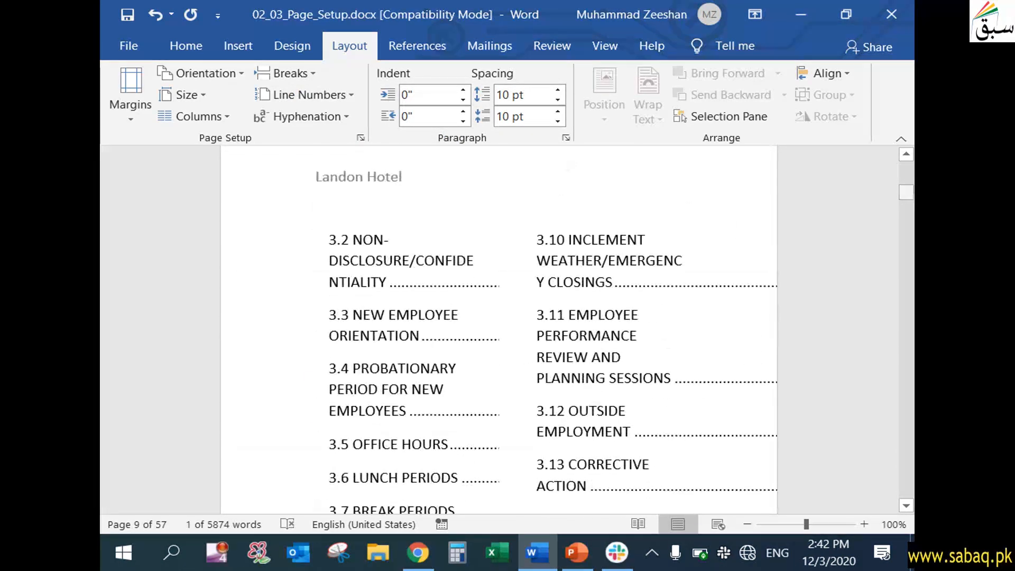
Step: Close the 02_03_Page_Setup.docx document without saving the changes and return to the desktop
left_click(891, 14)
left_click(487, 313)
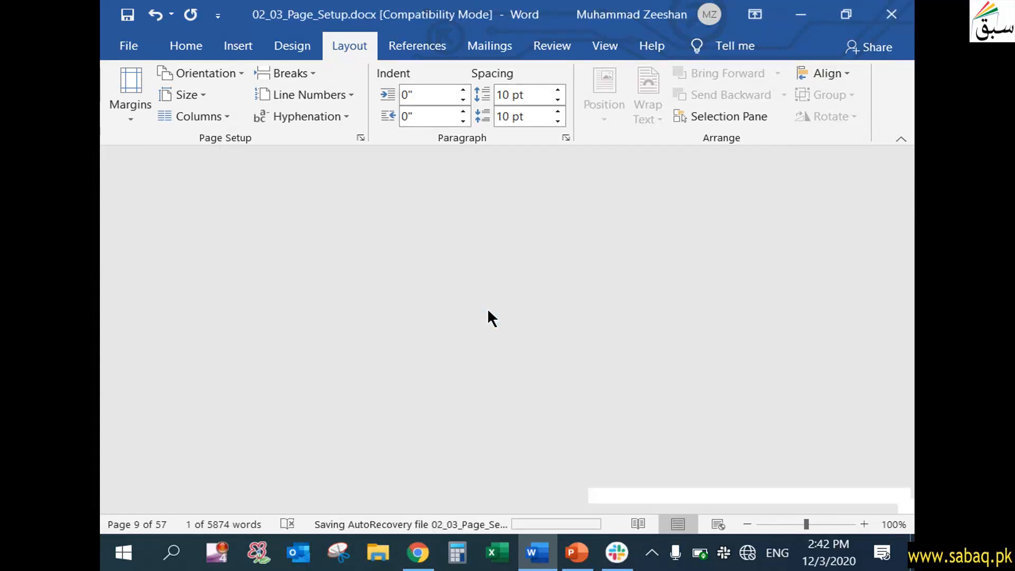
left_click(798, 14)
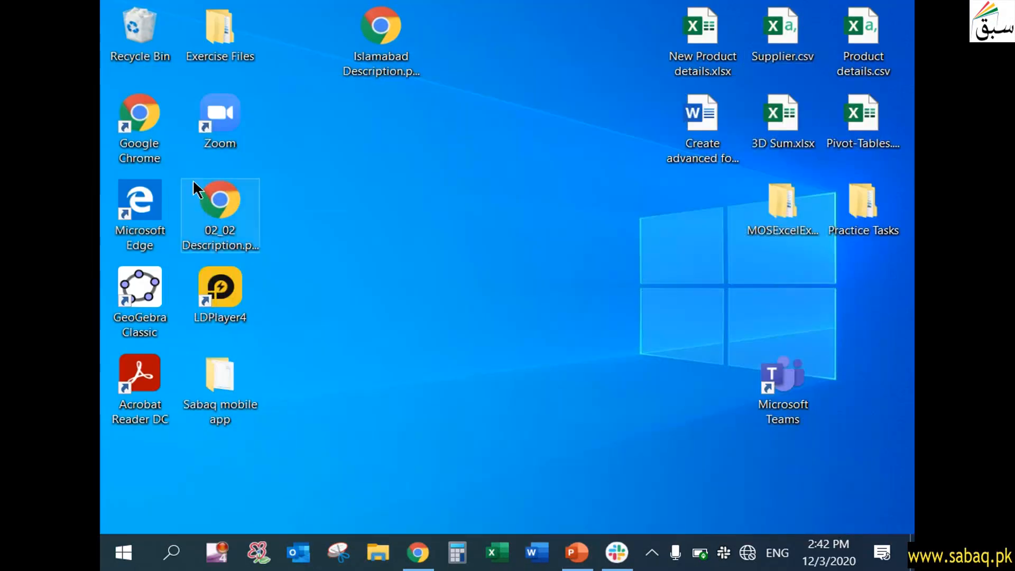
Step: Reopen 02_03_Page_Setup.docx in Word from the Chapter 2 folder of the Exercise Files
double_click(216, 44)
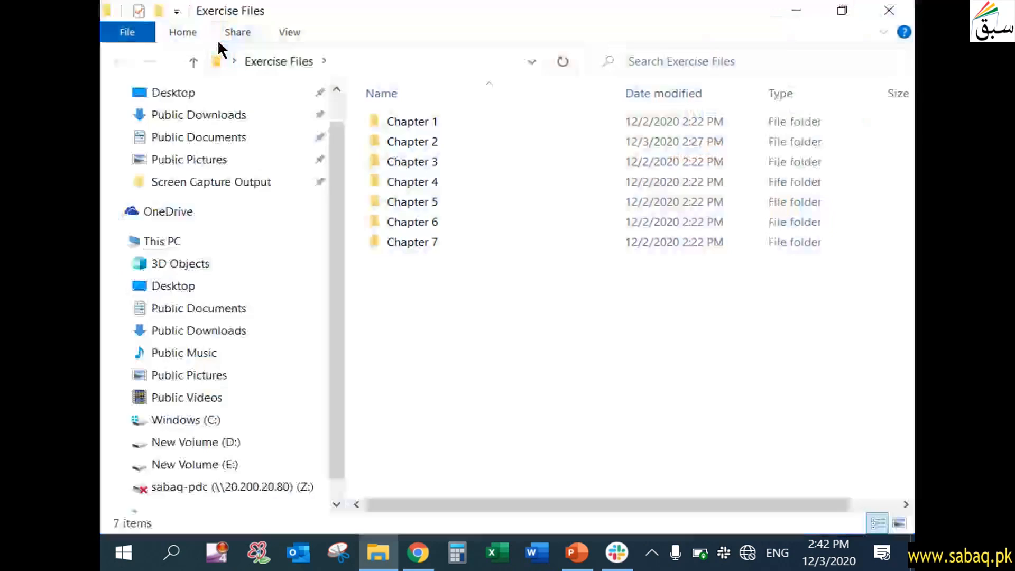
left_click(473, 163)
double_click(473, 141)
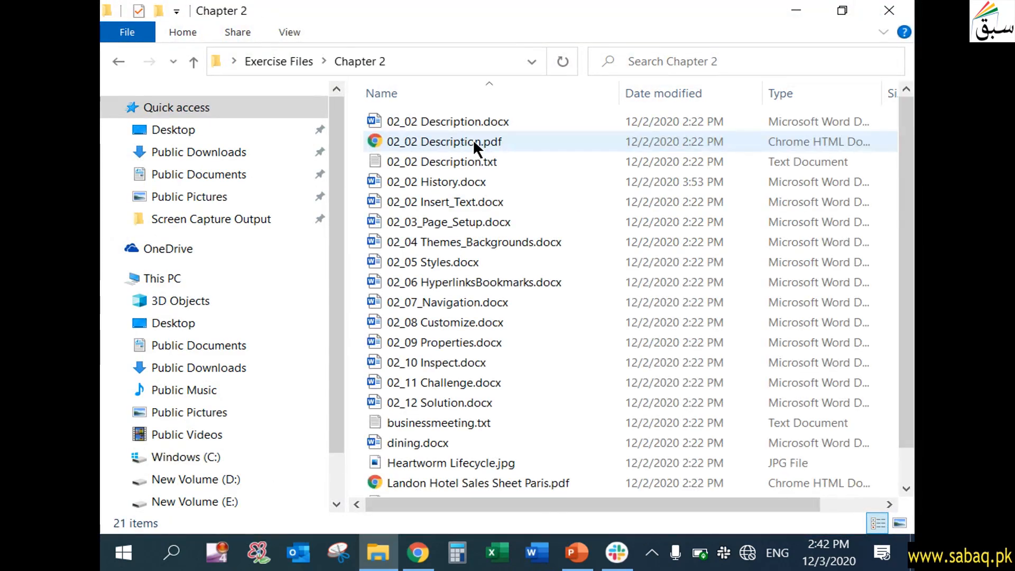
left_click(477, 220)
double_click(477, 222)
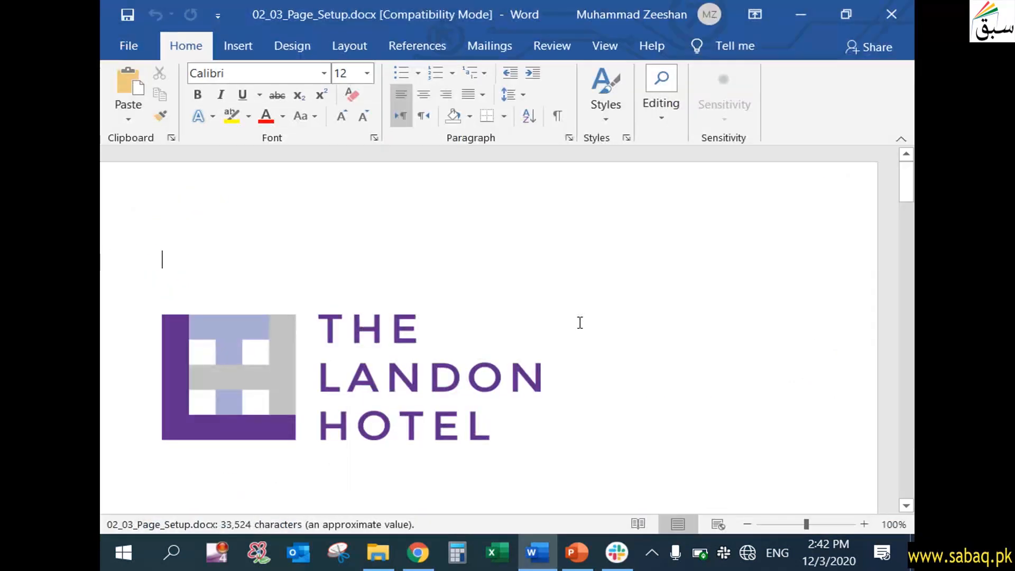
Step: Insert a page break at the end of the "Employees" Defined paragraph in Section 2, before the EXEMPT heading
left_click_drag(908, 183, 911, 400)
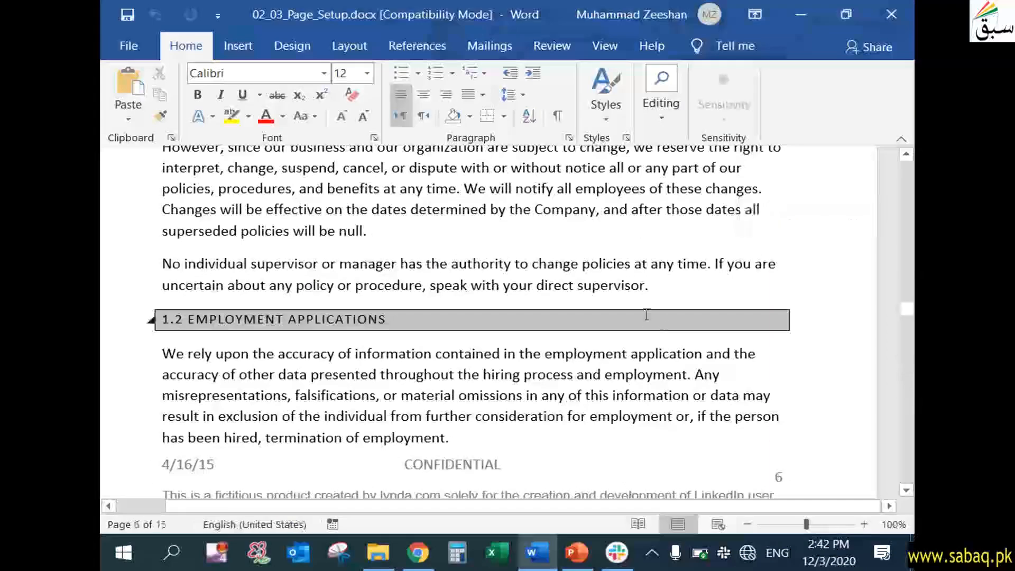
scroll(646, 313, "down", 8)
scroll(646, 297, "down", 7)
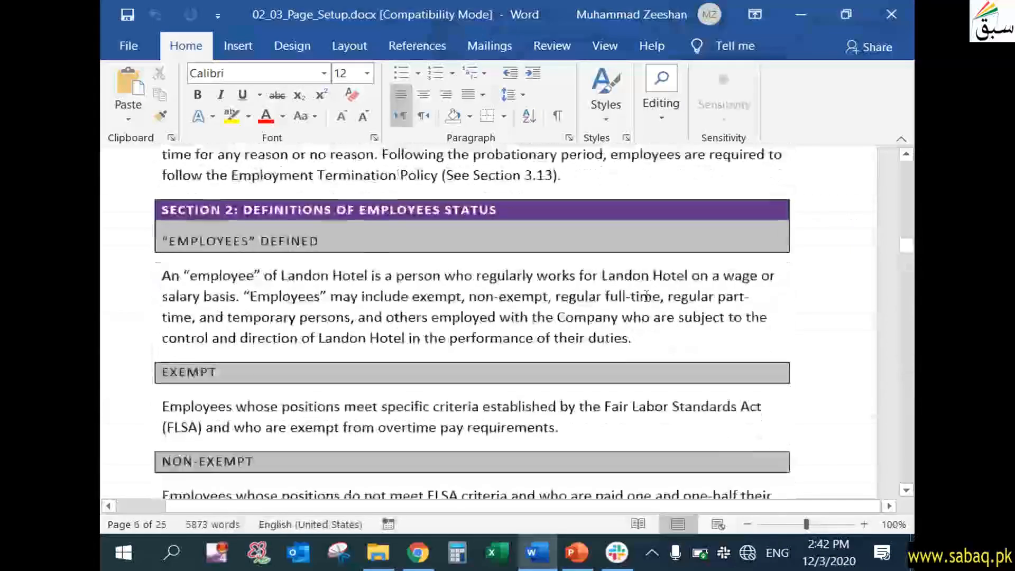
left_click(645, 333)
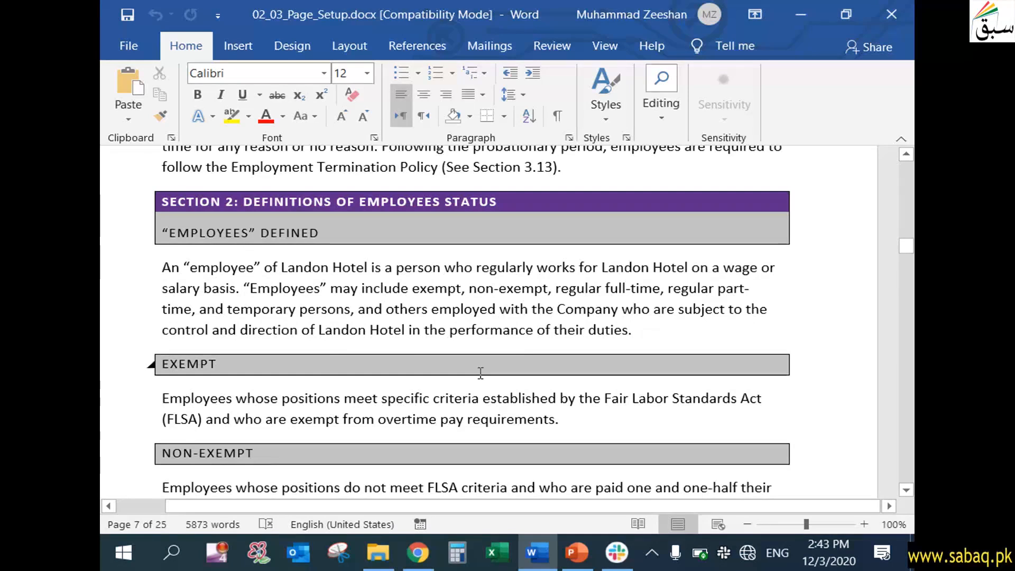
left_click(361, 43)
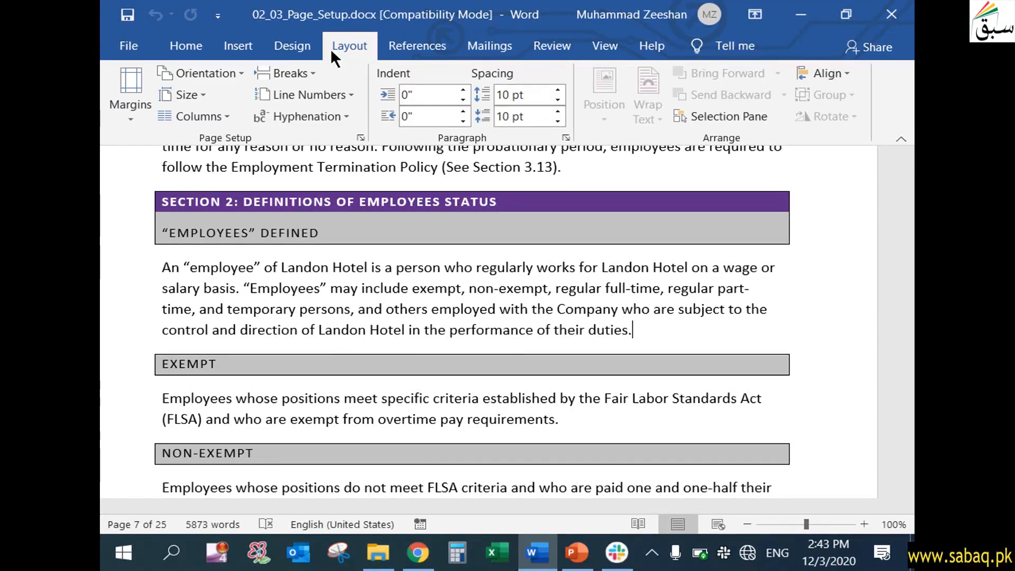
left_click(309, 73)
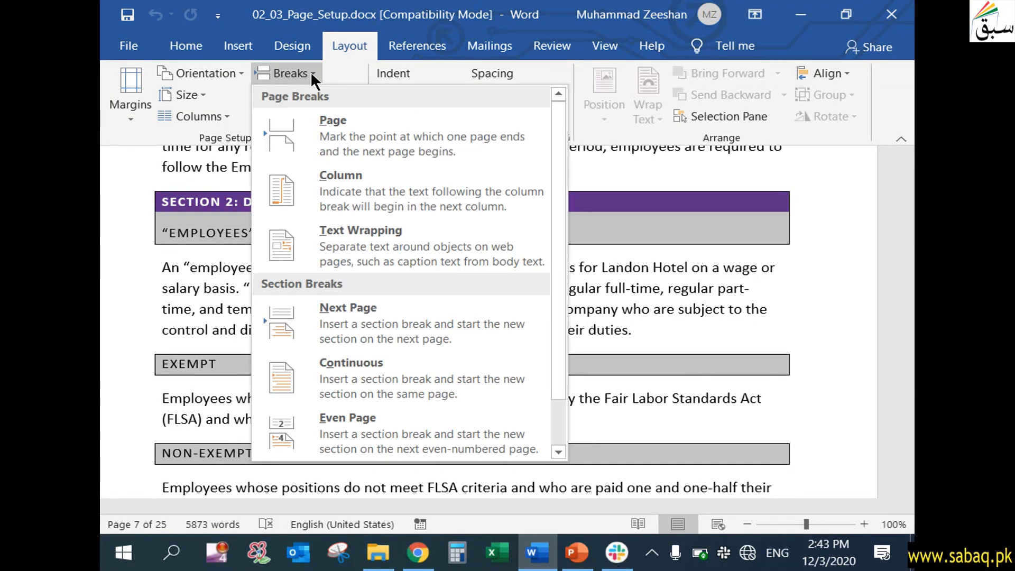
left_click(341, 129)
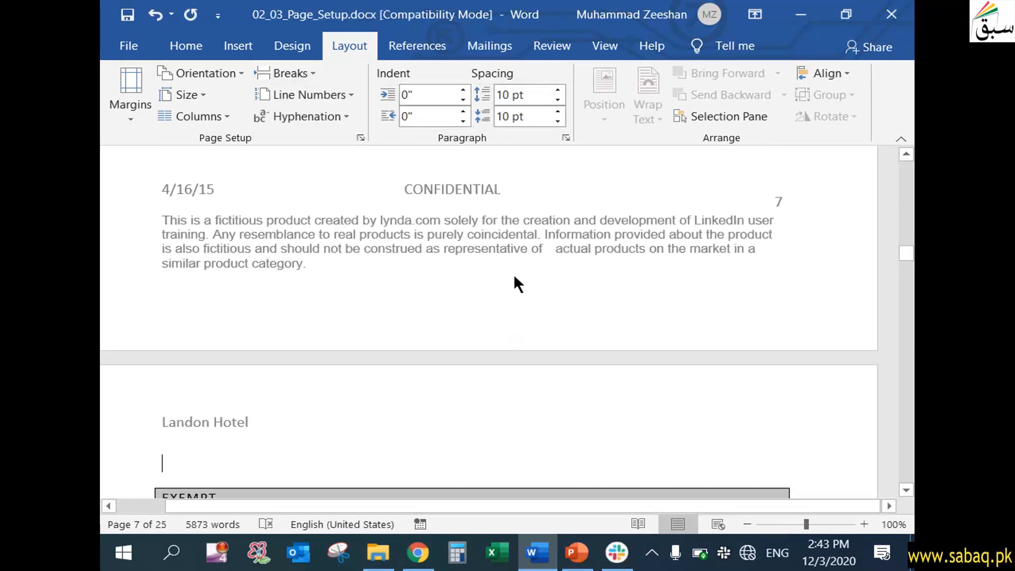
Step: Check the page layout on both sides of the break before the EXEMPT heading, and review the available break types
scroll(523, 275, "up", 10)
scroll(525, 273, "down", 1)
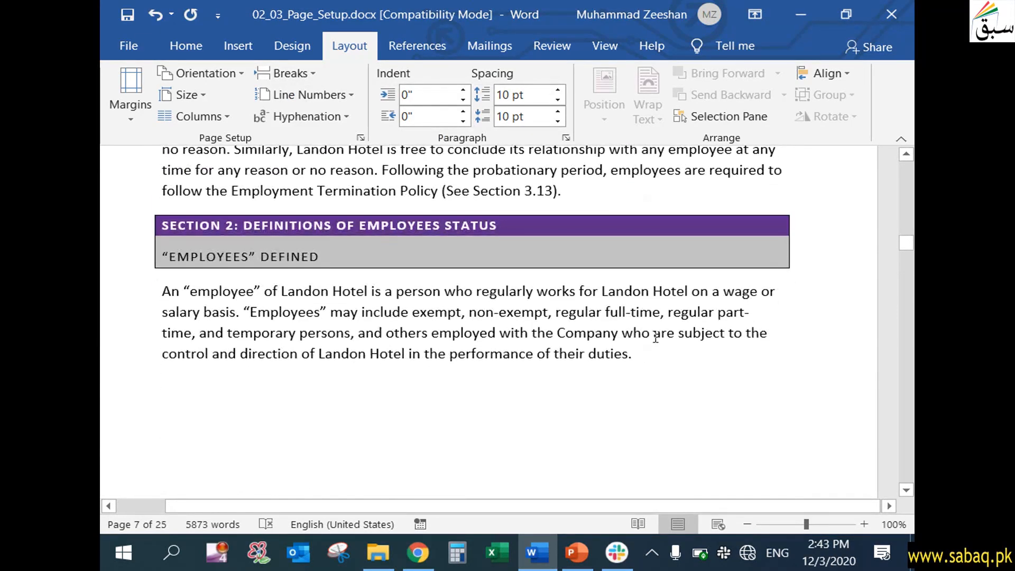
scroll(605, 364, "down", 5)
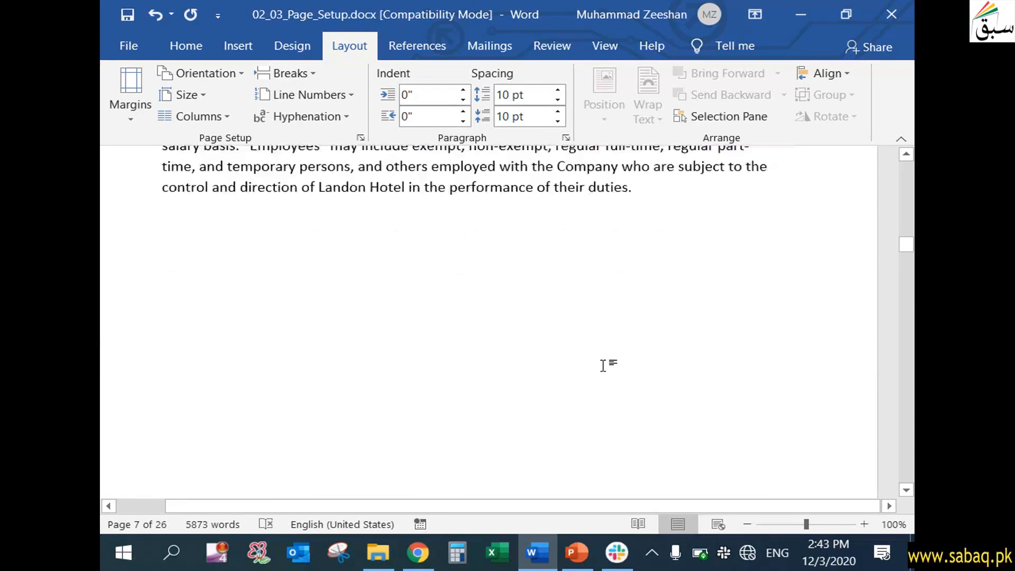
scroll(604, 345, "down", 6)
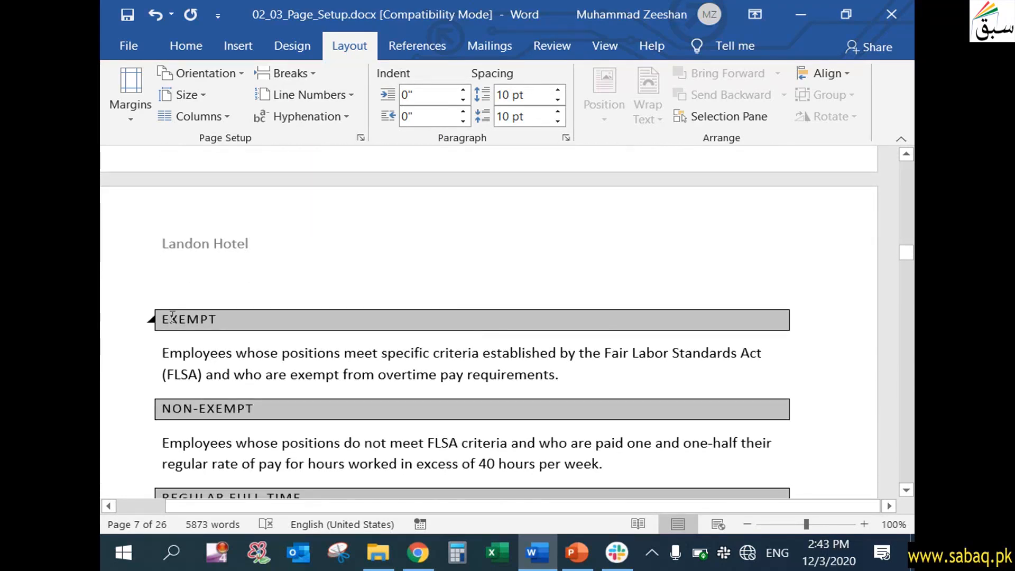
scroll(177, 317, "up", 10)
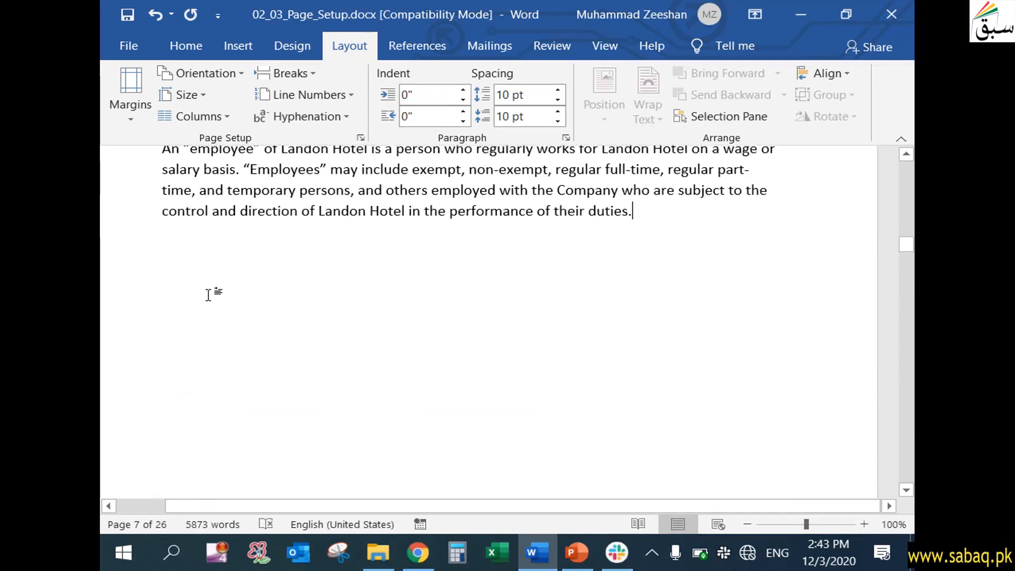
left_click(645, 359)
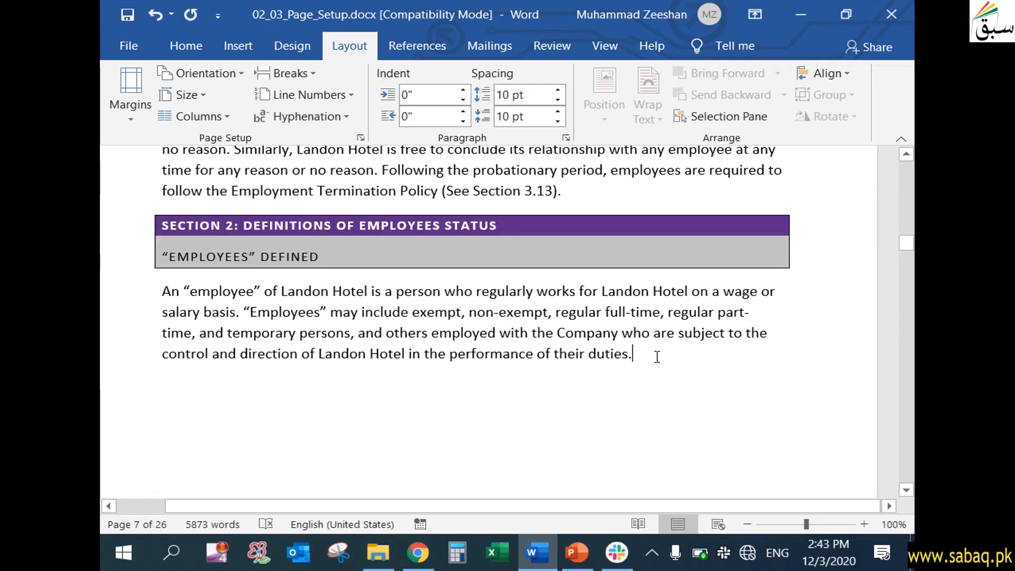
left_click(321, 73)
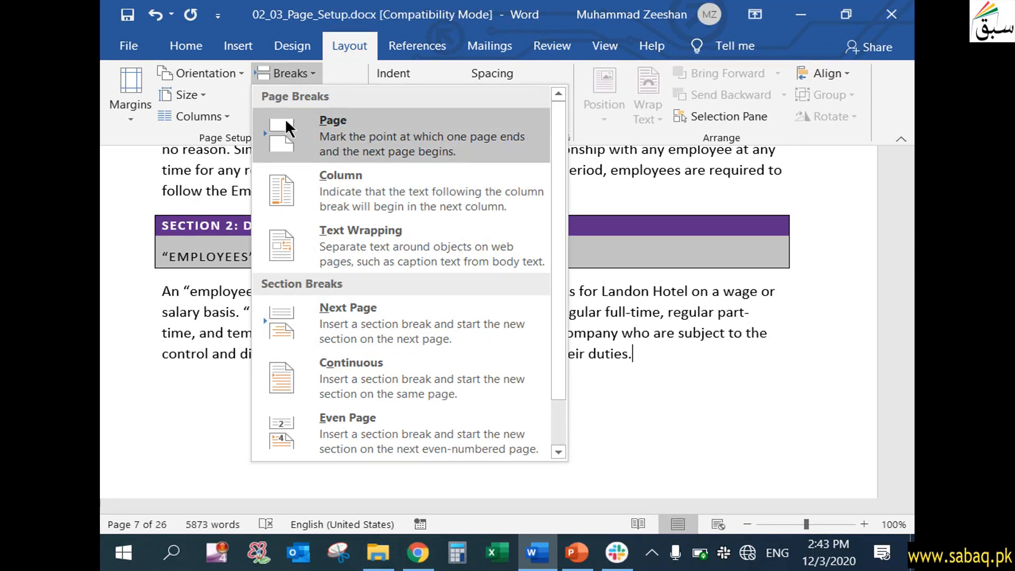
left_click(710, 341)
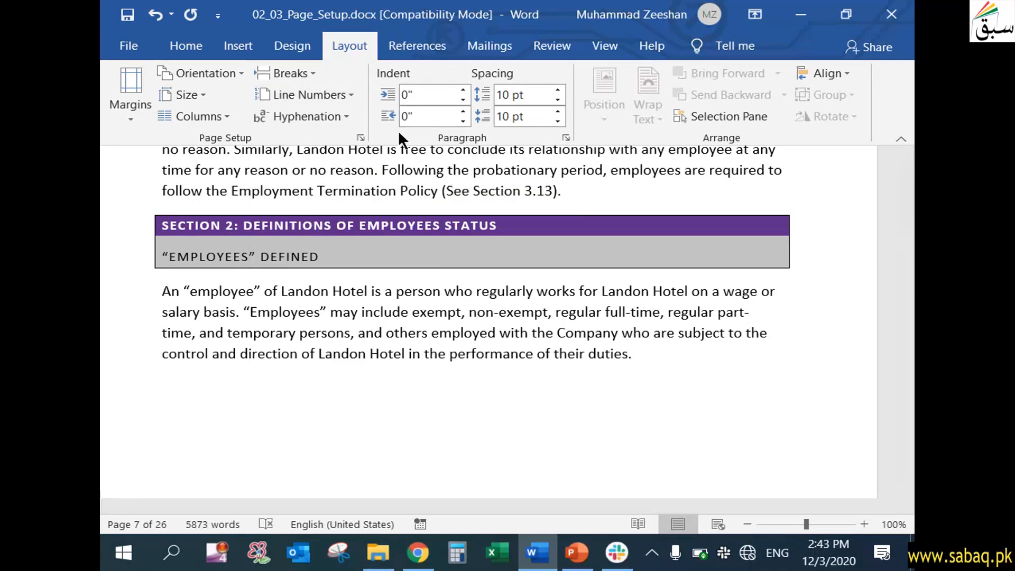
Step: Turn on continuous line numbering for the document and check the numbers beside section 1.1 Changes in Policy
left_click(343, 95)
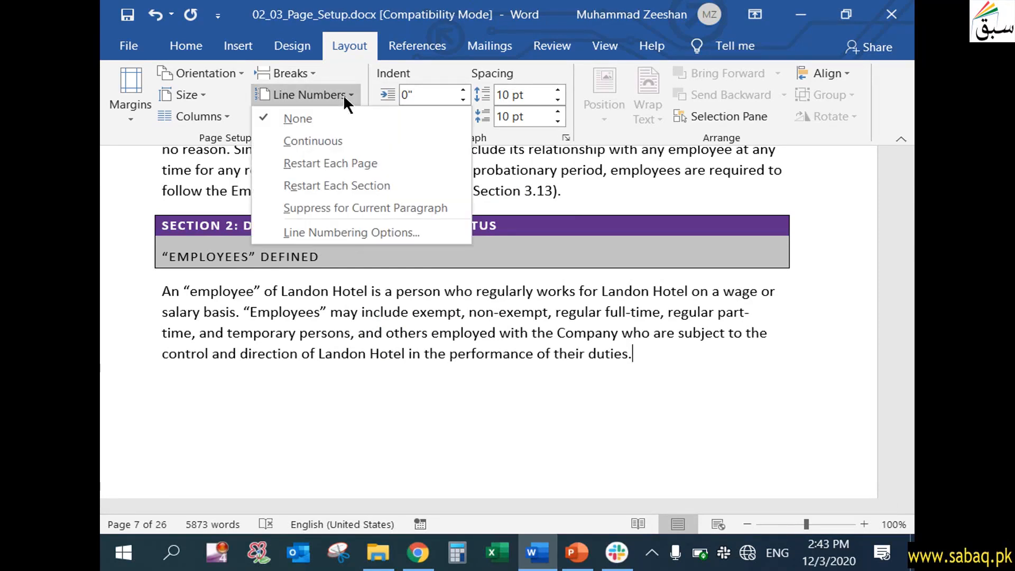
left_click(332, 139)
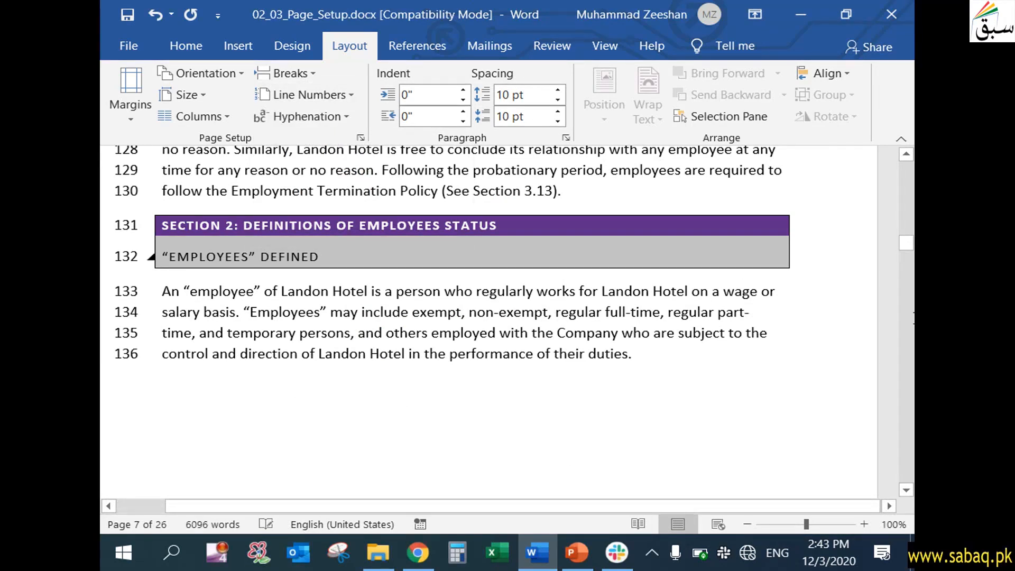
mouse_move(906, 243)
left_mouse_down()
mouse_move(906, 159)
mouse_move(908, 271)
mouse_move(906, 236)
left_mouse_up()
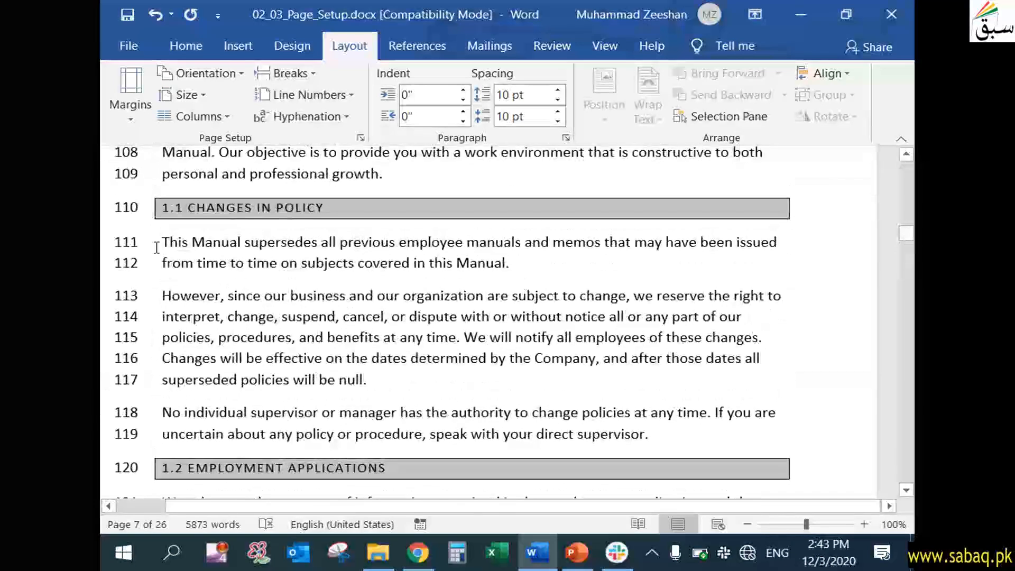
left_click_drag(162, 243, 842, 253)
left_click(116, 244)
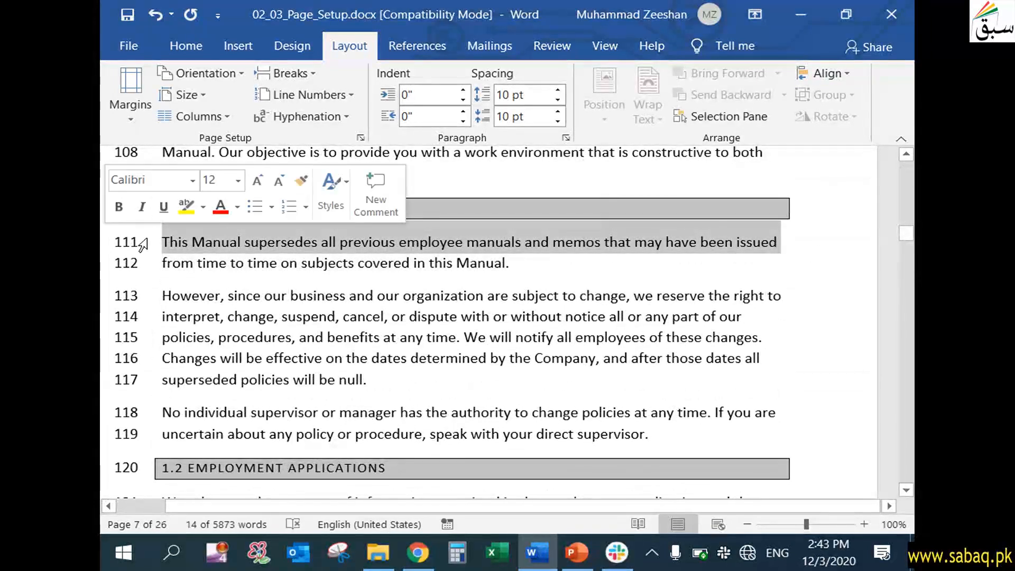
left_click(351, 297)
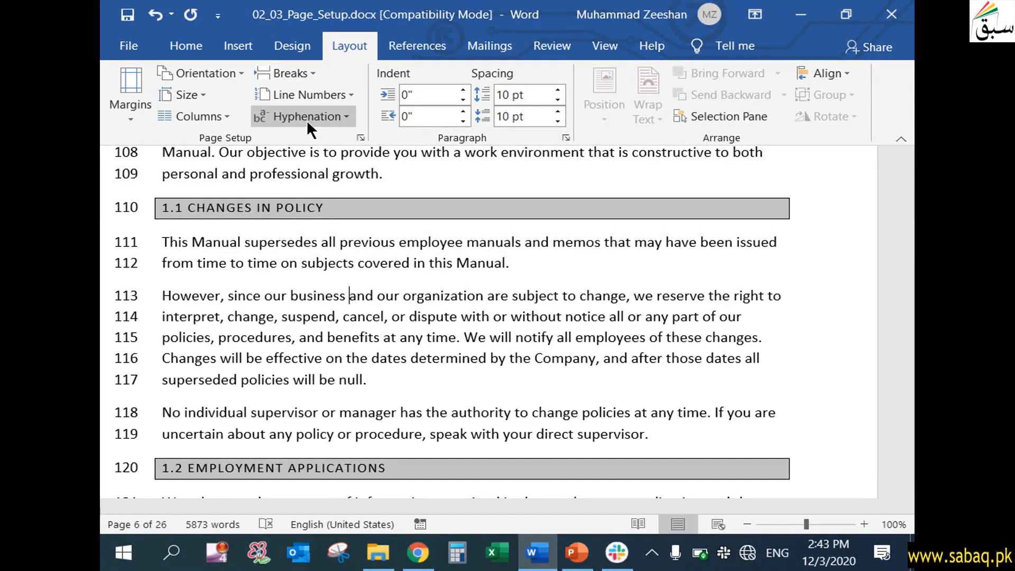
Step: Turn on automatic hyphenation for the document, starting from the second paragraph of section 1.1 Changes in Policy
left_click_drag(165, 295, 365, 384)
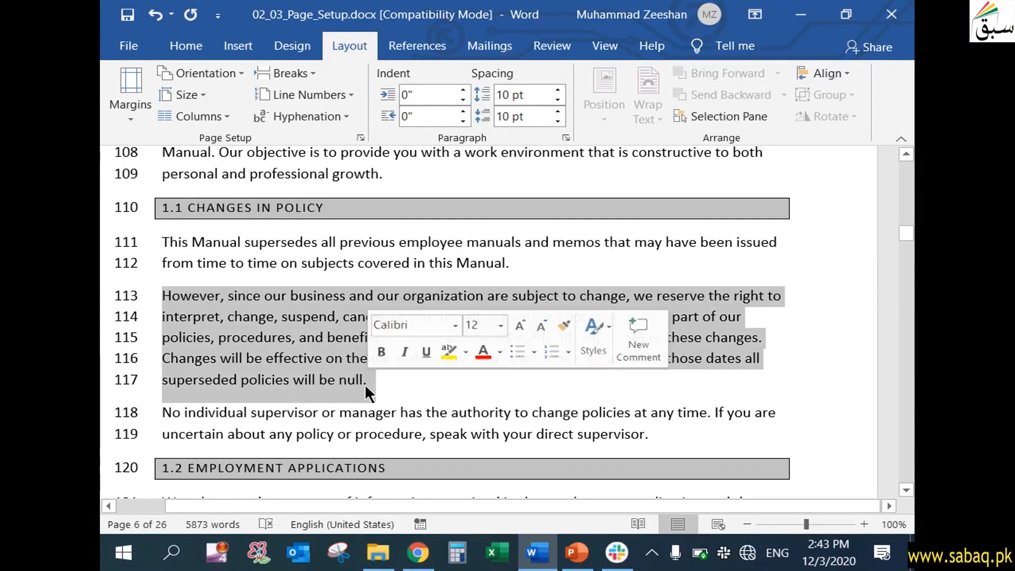
left_click(344, 116)
left_click(339, 159)
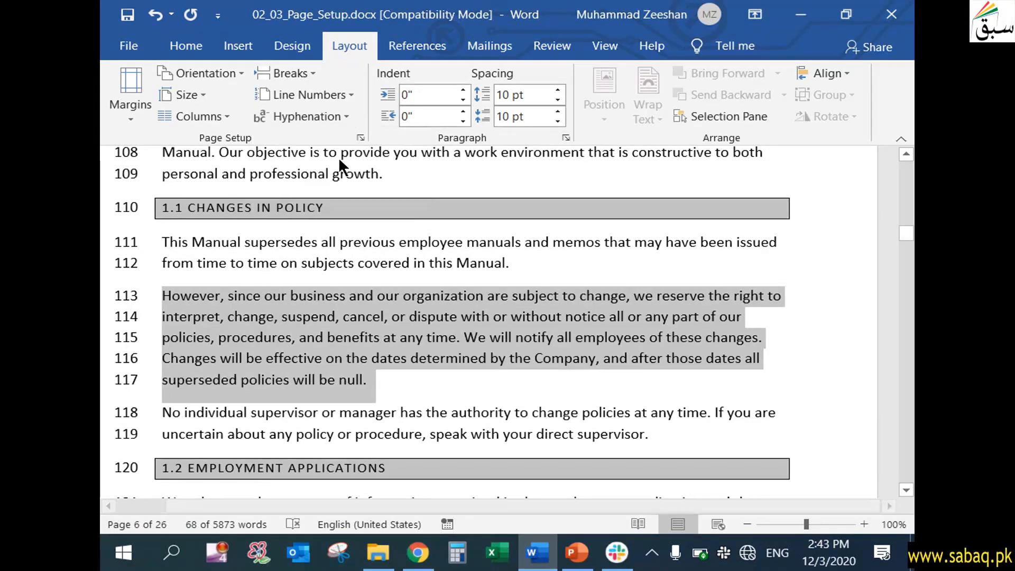
left_click(744, 334)
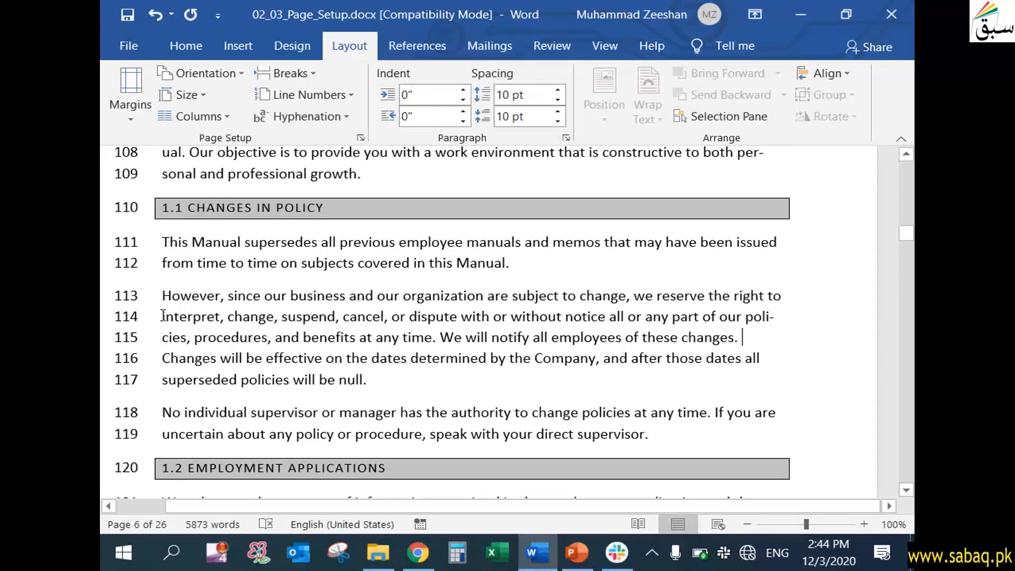
Step: Examine how the word "policies" is split across lines 114 and 115, and return to the document's first page
left_click_drag(159, 317, 777, 319)
left_click(749, 321)
left_click(747, 316)
left_click_drag(162, 300, 376, 384)
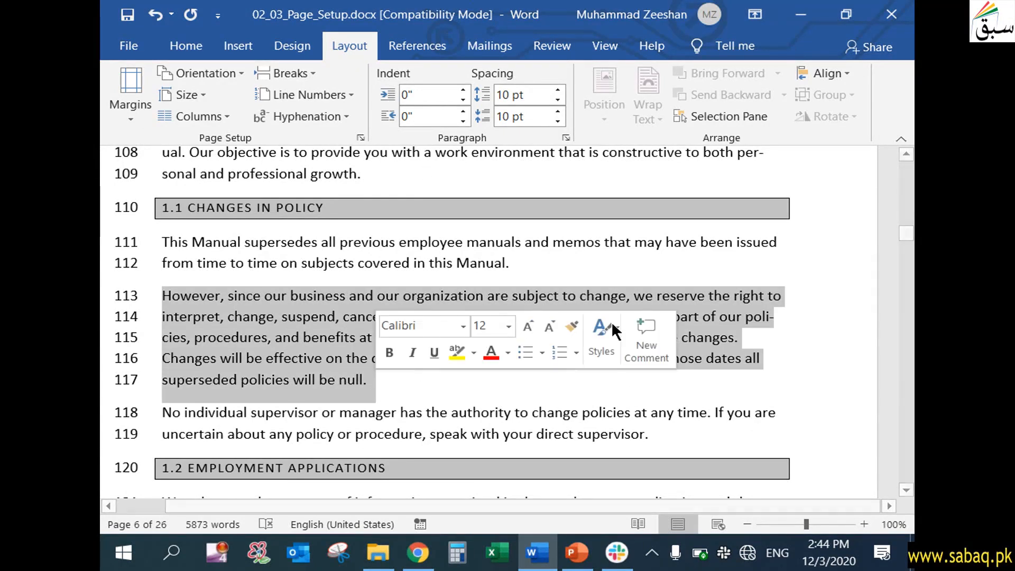
left_click(728, 316)
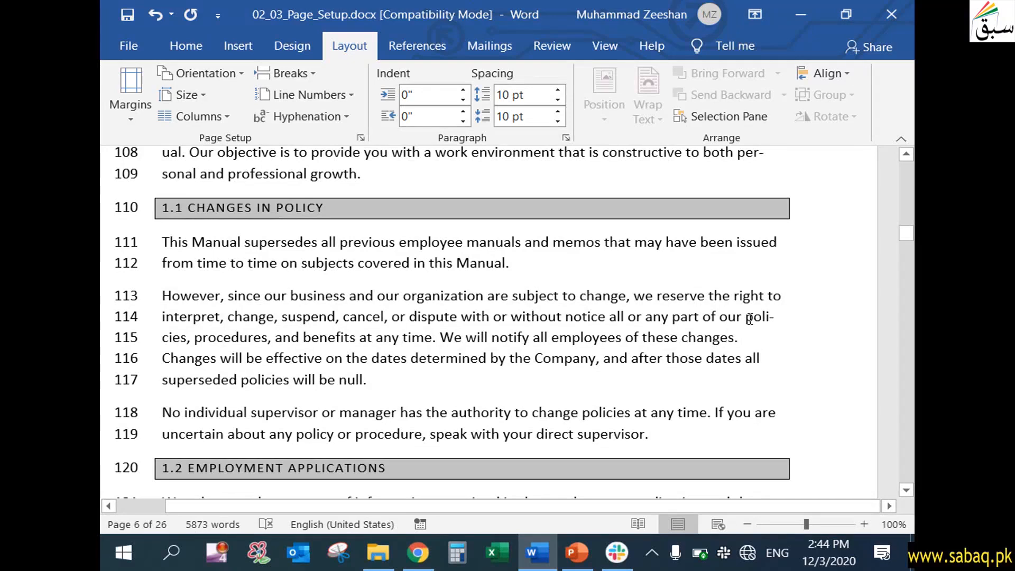
left_click_drag(764, 317, 776, 317)
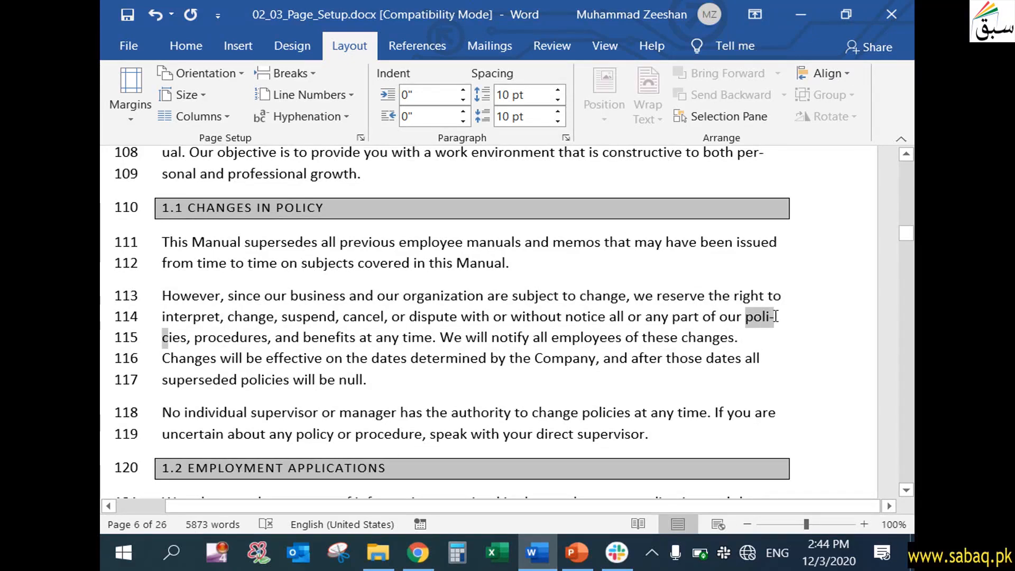
left_click(775, 318)
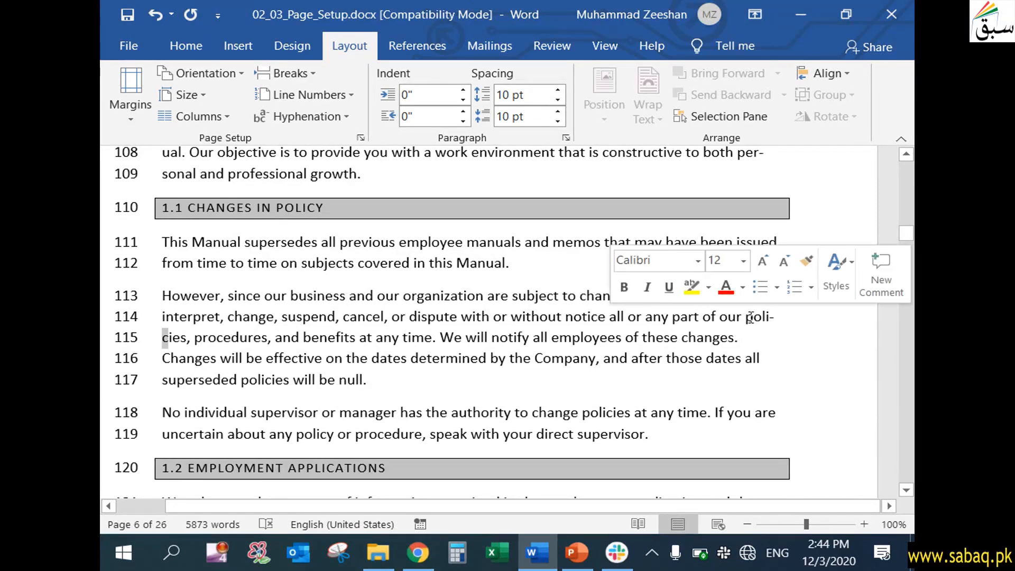
left_click_drag(746, 317, 767, 317)
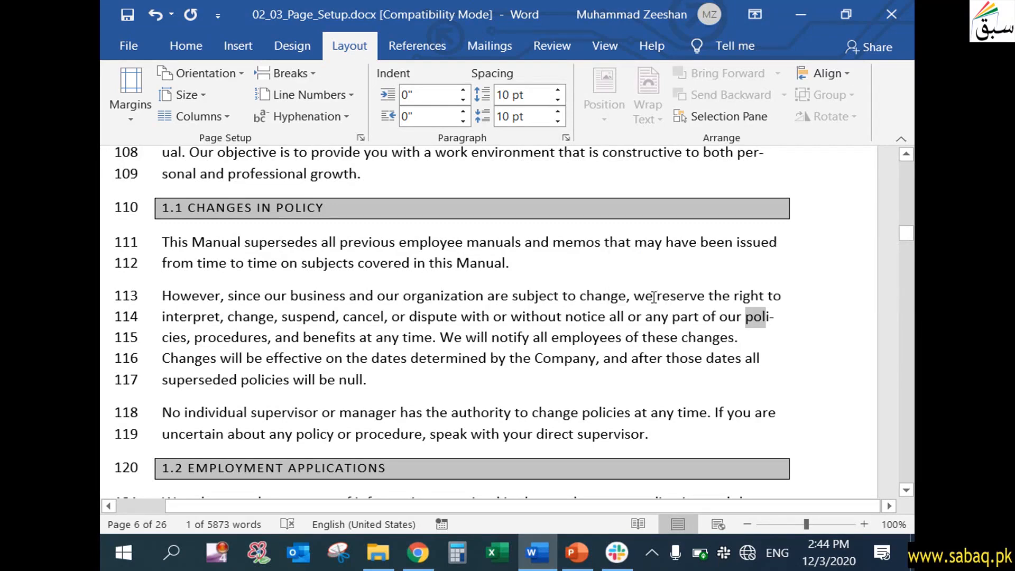
left_click(775, 320)
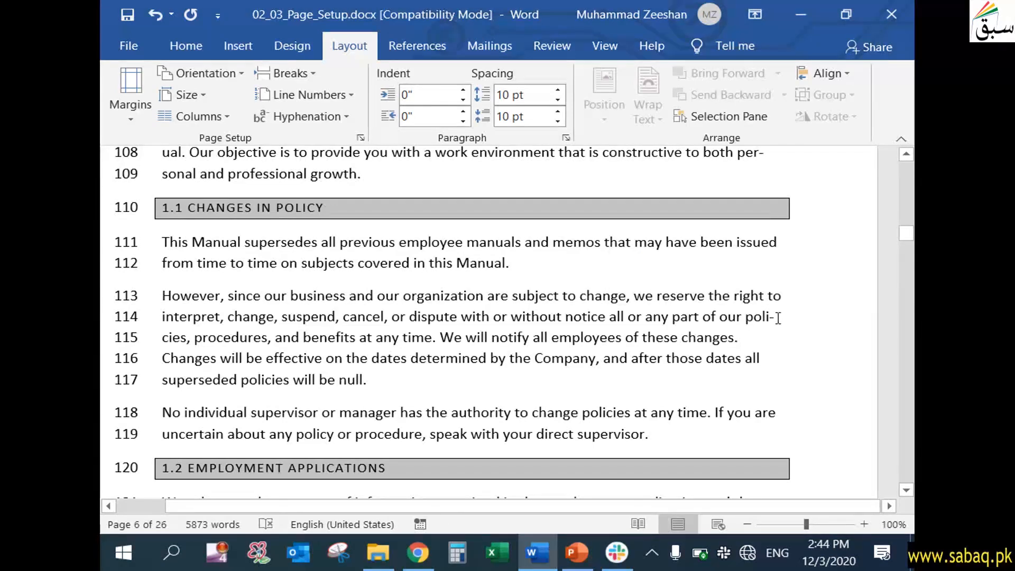
left_click_drag(776, 318, 768, 318)
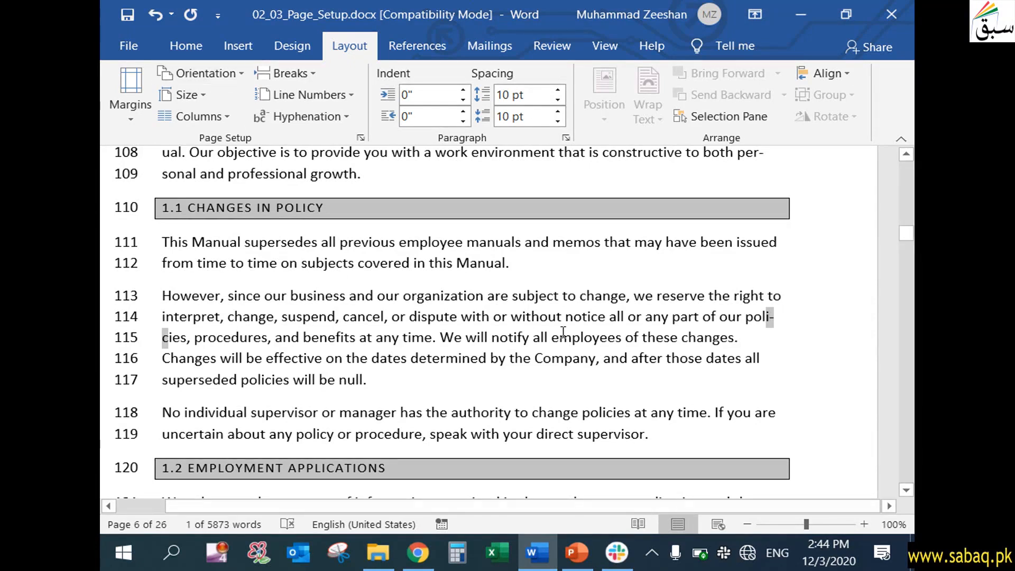
left_click_drag(909, 242, 907, 169)
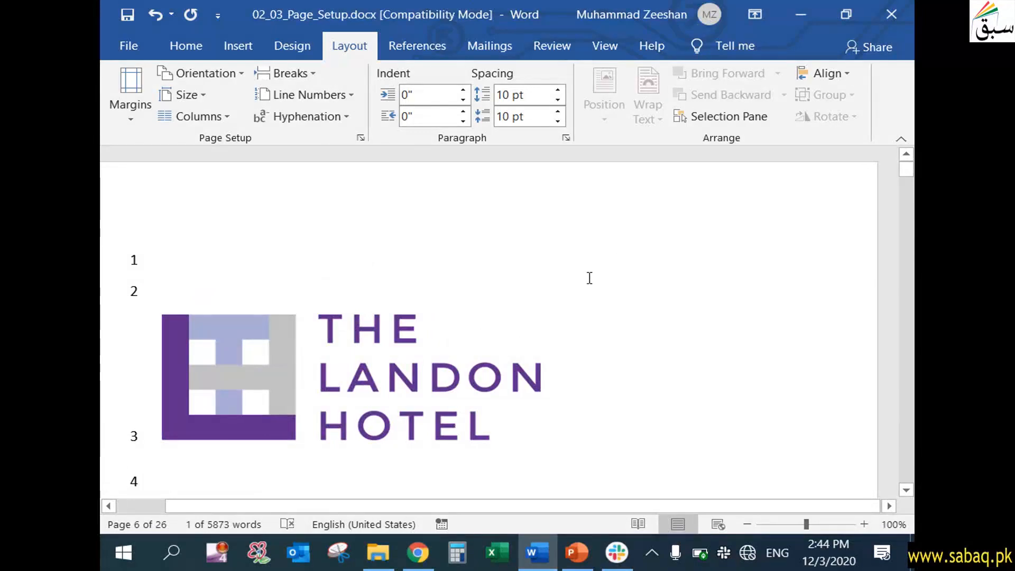
Step: Switch to PowerPoint, exit the ended slide show and reopen Presentation1 in Reading View from the "Modify Page Setup in MS Word" slide
left_click(576, 552)
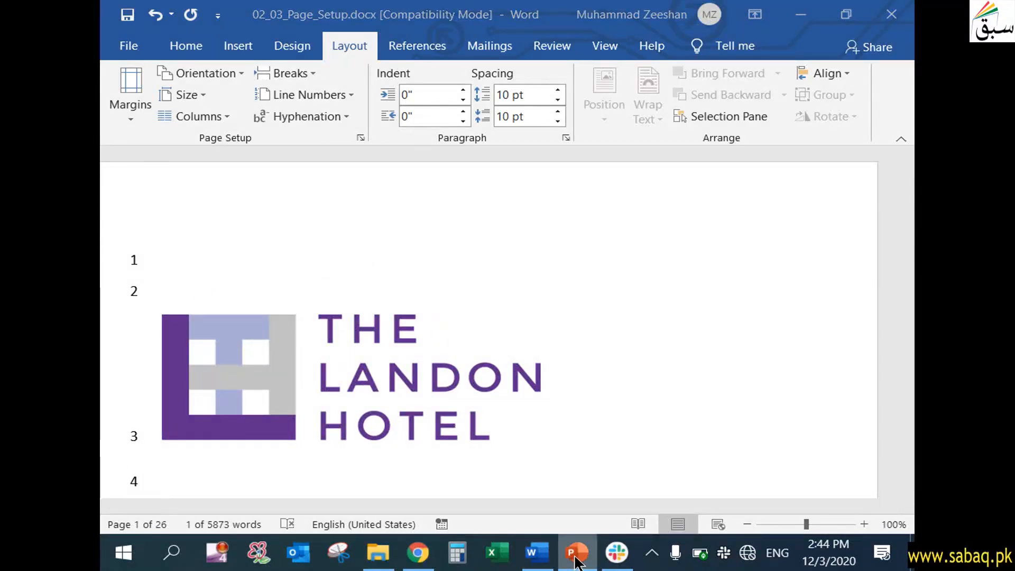
left_click(521, 339)
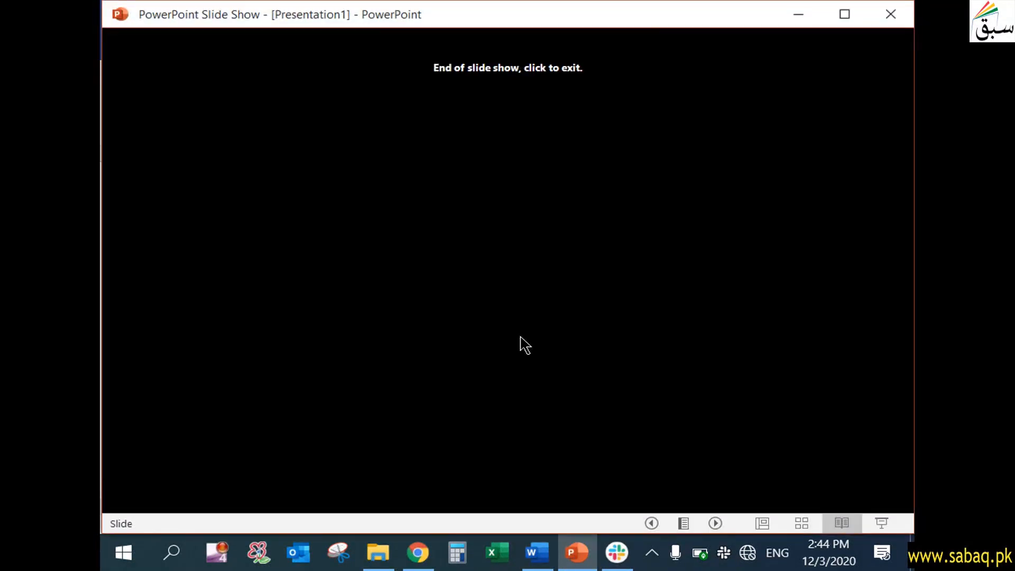
left_click(519, 344)
left_click(161, 194)
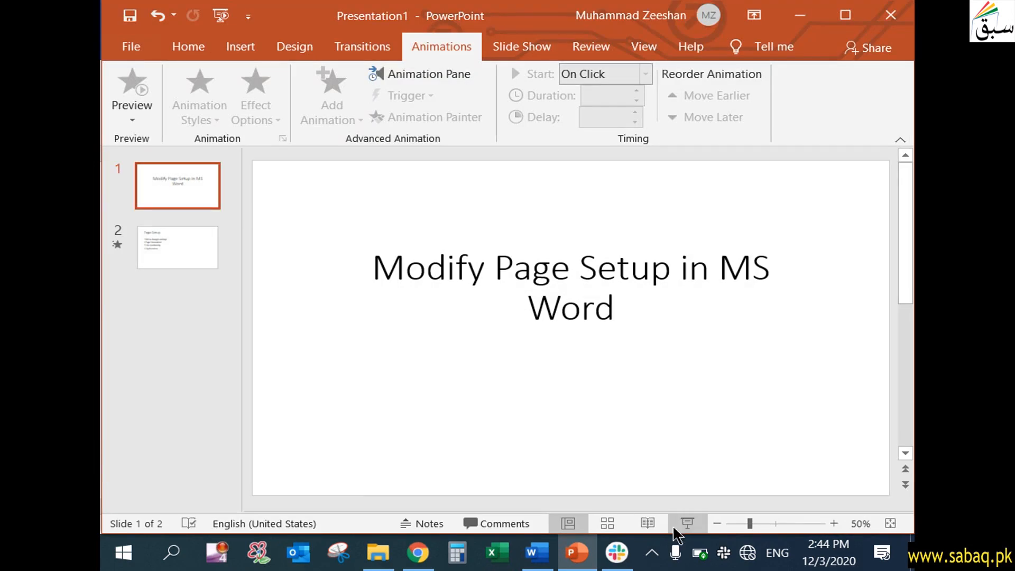
left_click(647, 524)
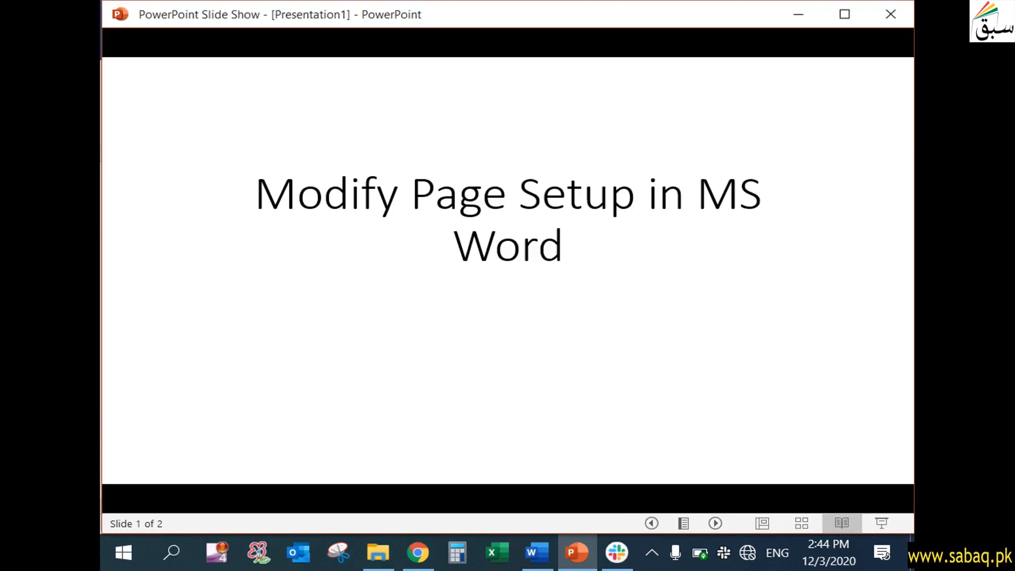